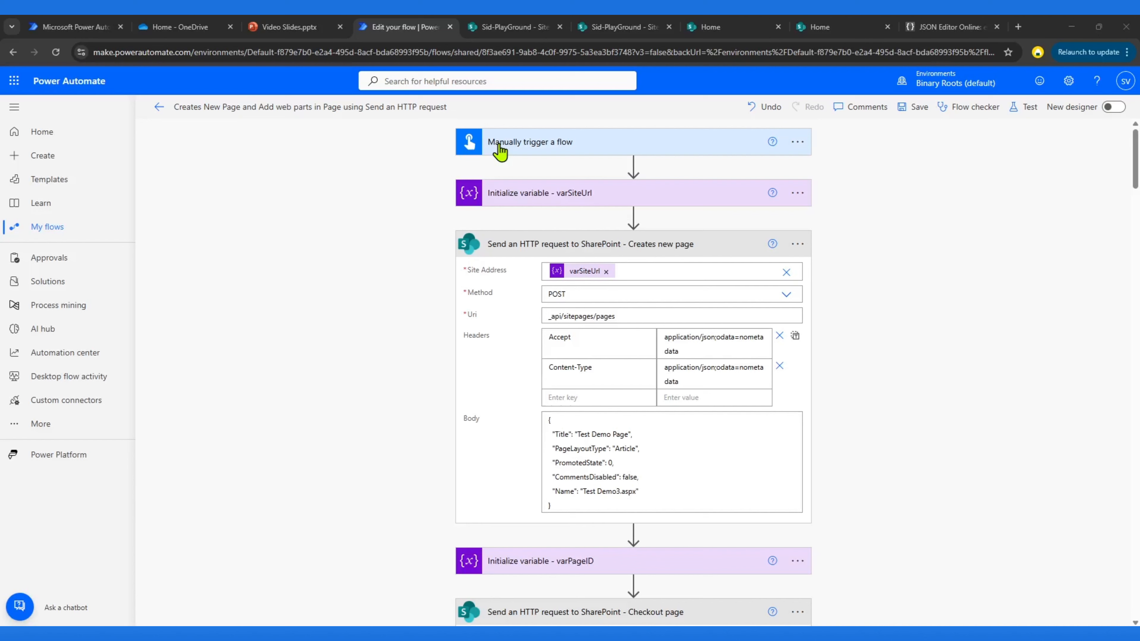
- Review the manual trigger and the name, type and value of the varSiteUrl variable initialization
click(534, 150)
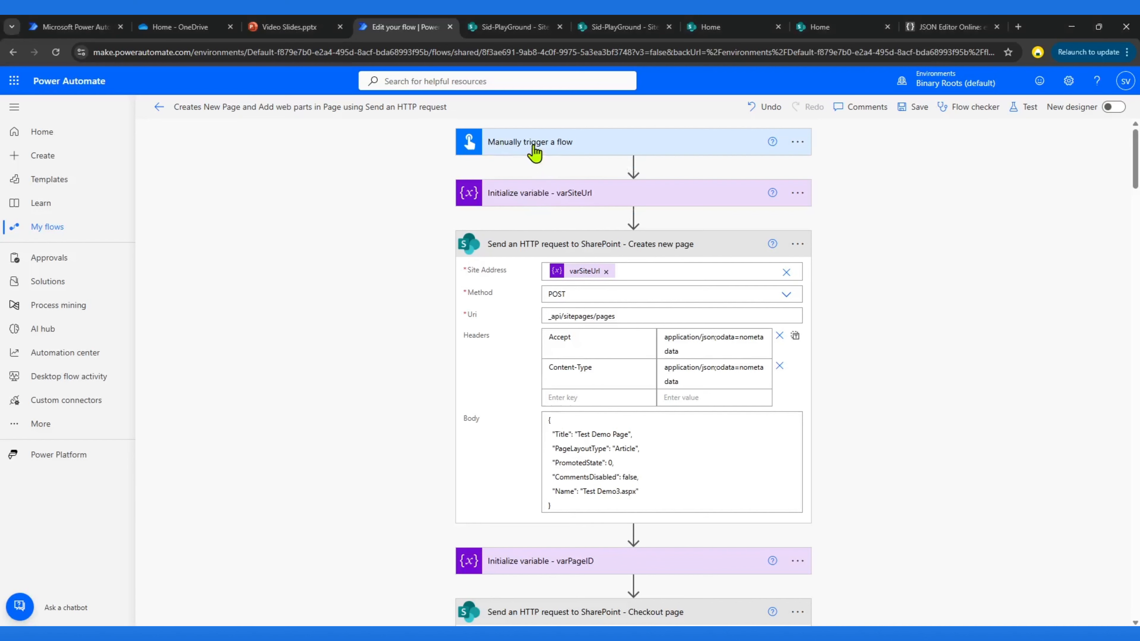
click(534, 149)
click(583, 194)
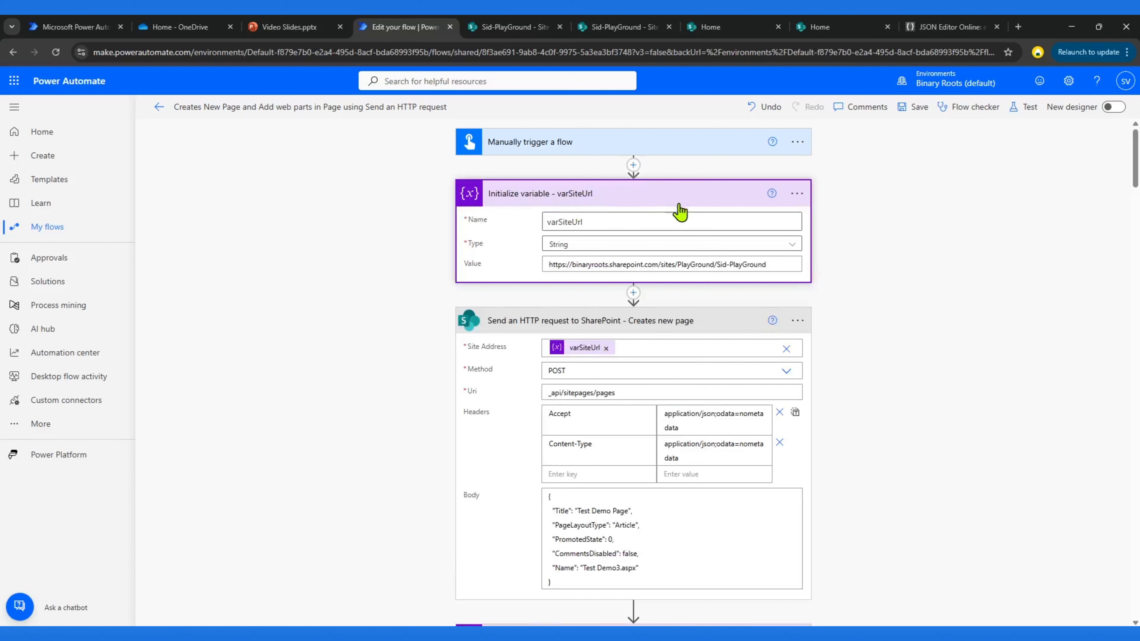
click(548, 198)
- Examine the 'Creates new page' HTTP request, highlighting the JSON body that defines the page
scroll(628, 256, down, 1)
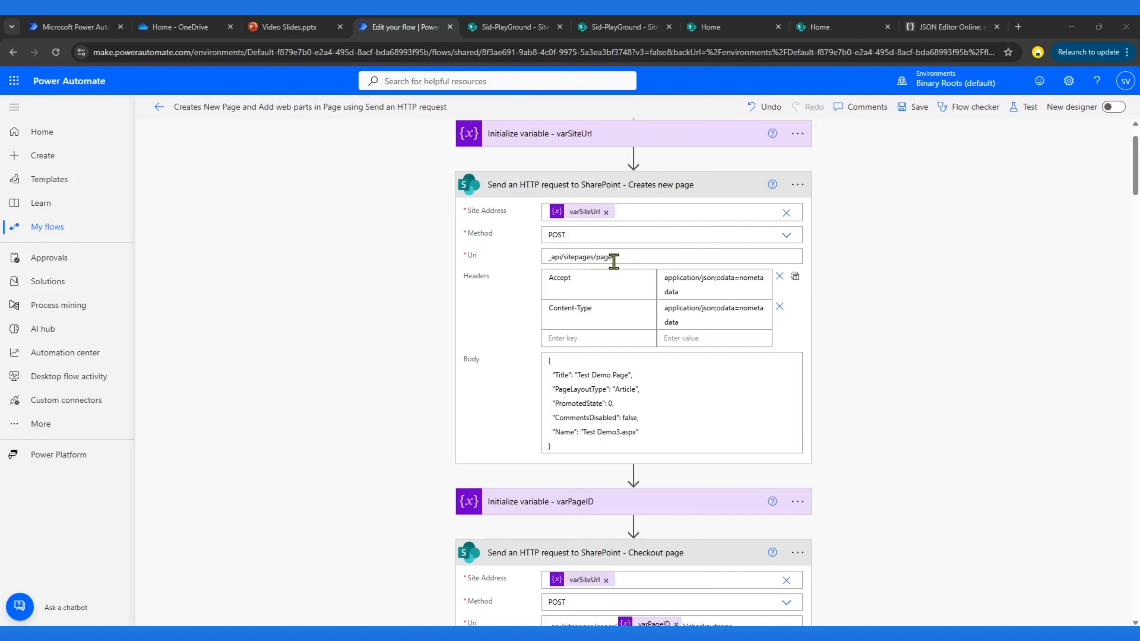
drag(549, 358, 570, 443)
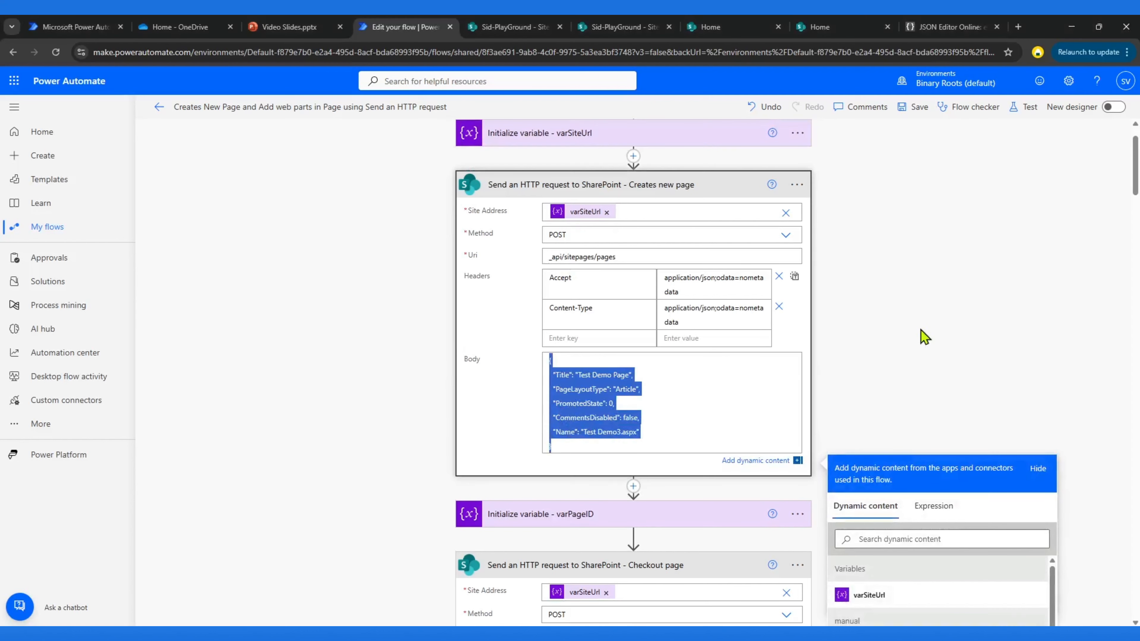
click(942, 319)
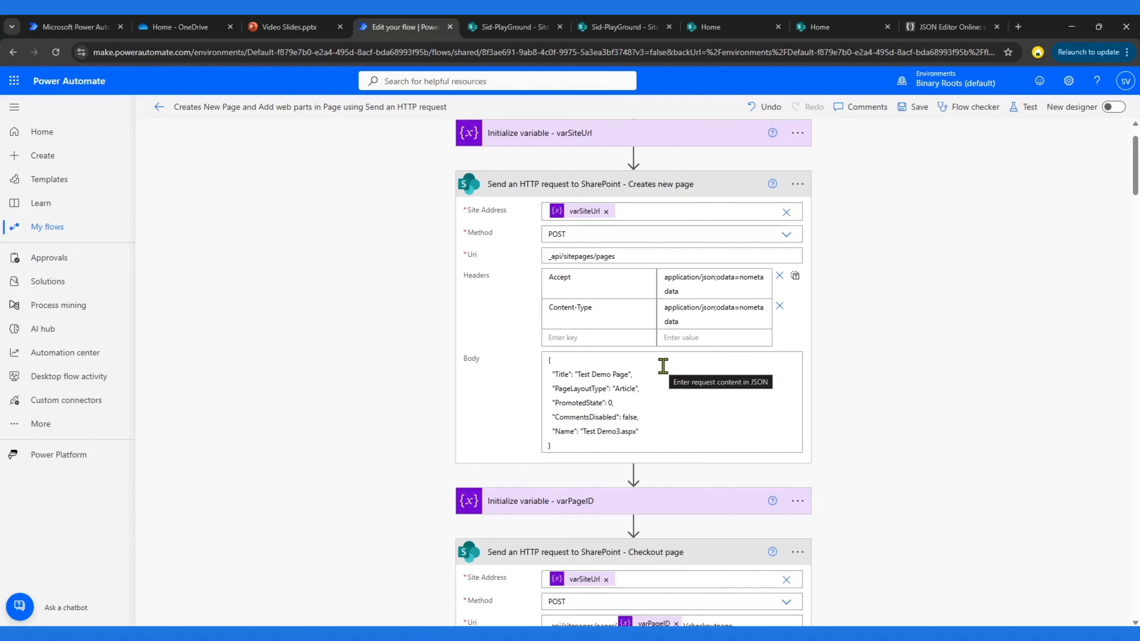
scroll(646, 377, down, 4)
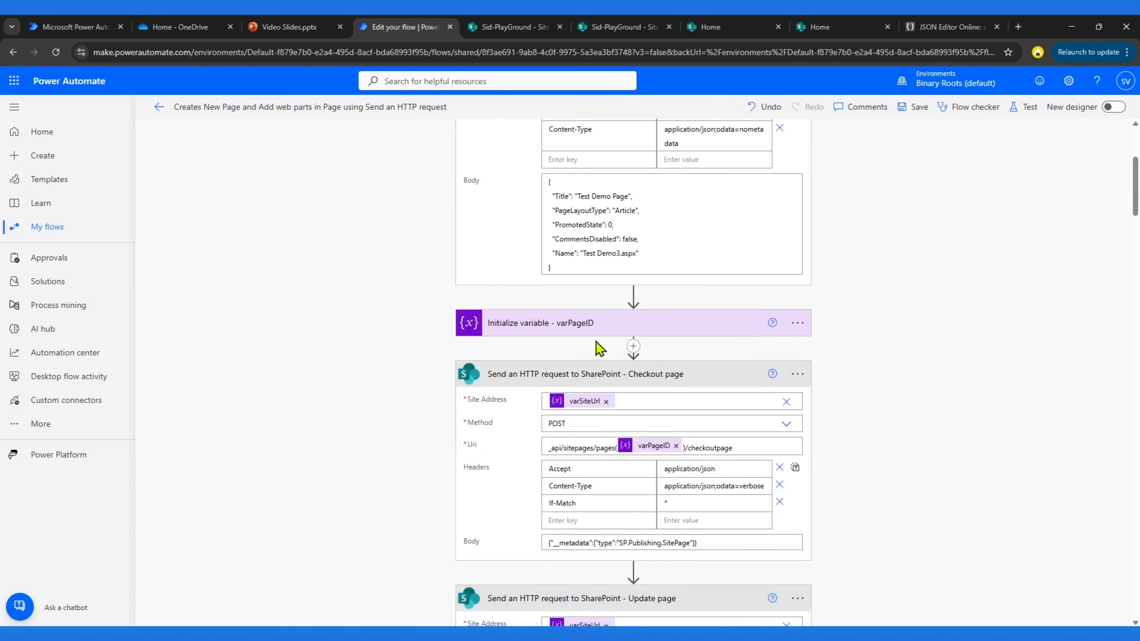
- Inspect the varPageID variable initialization and its use in the Uri of the 'Checkout page' HTTP request
scroll(612, 326, down, 4)
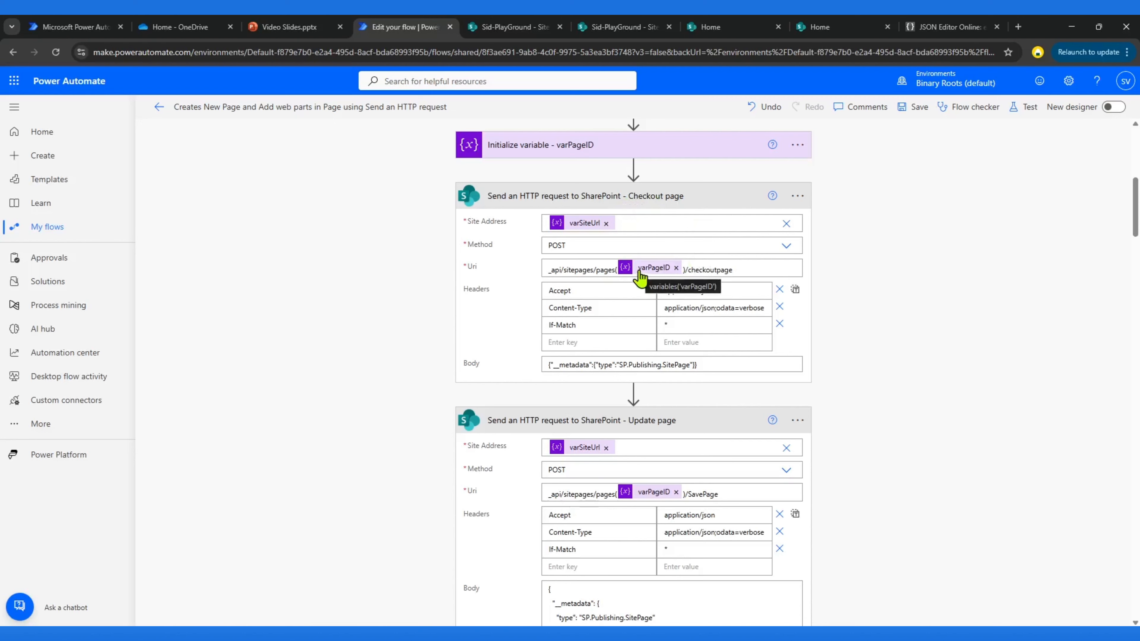
scroll(639, 278, up, 8)
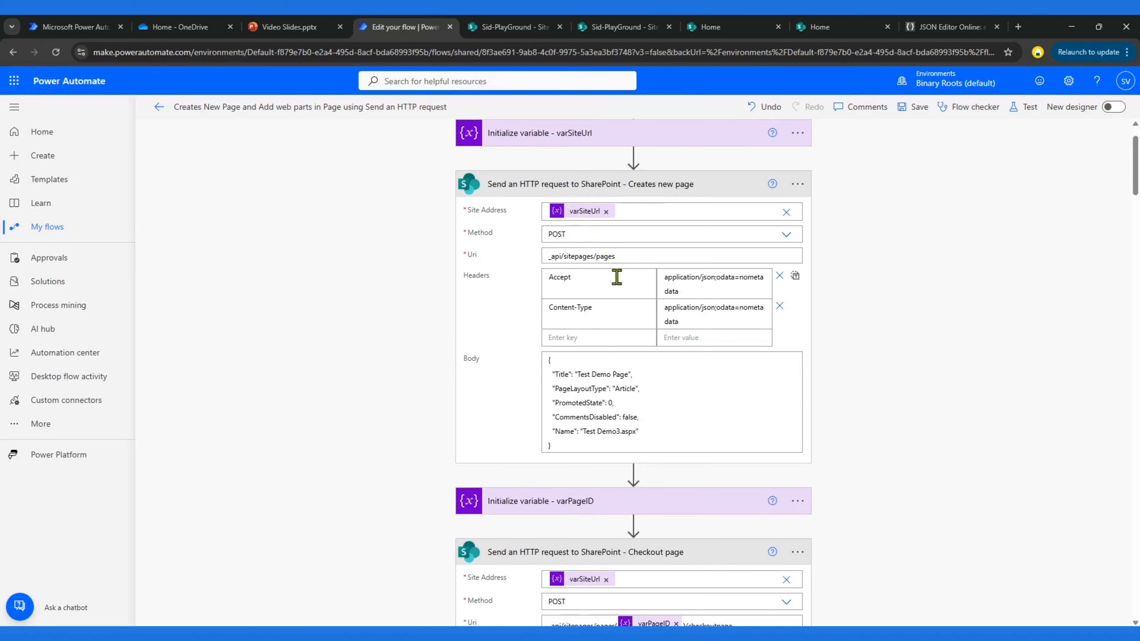
scroll(616, 271, down, 5)
click(580, 262)
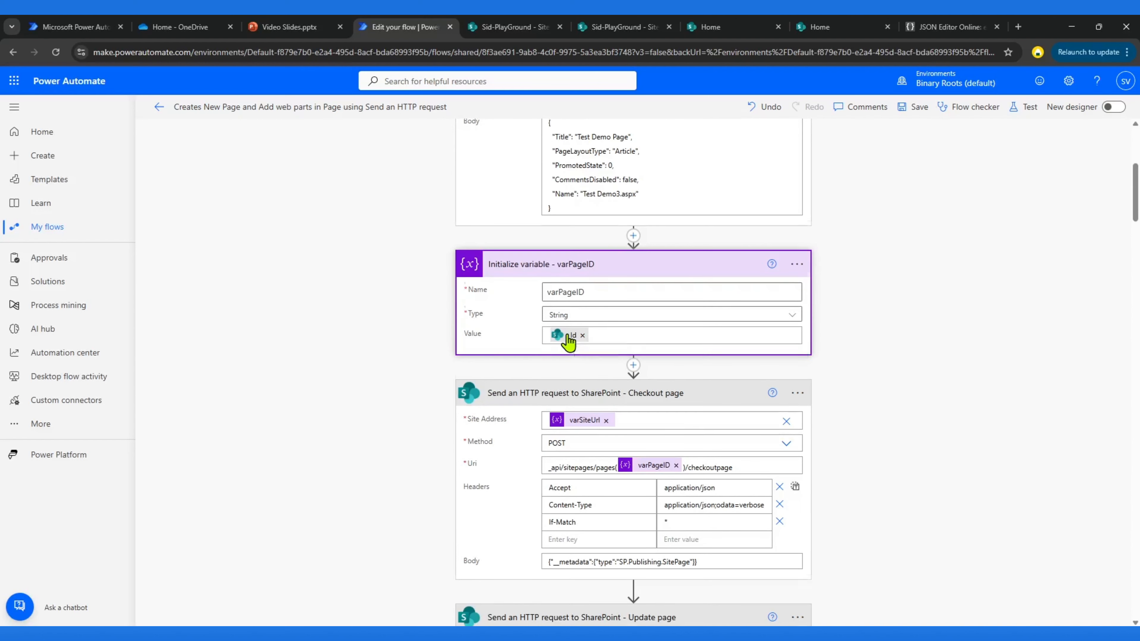
scroll(620, 271, down, 4)
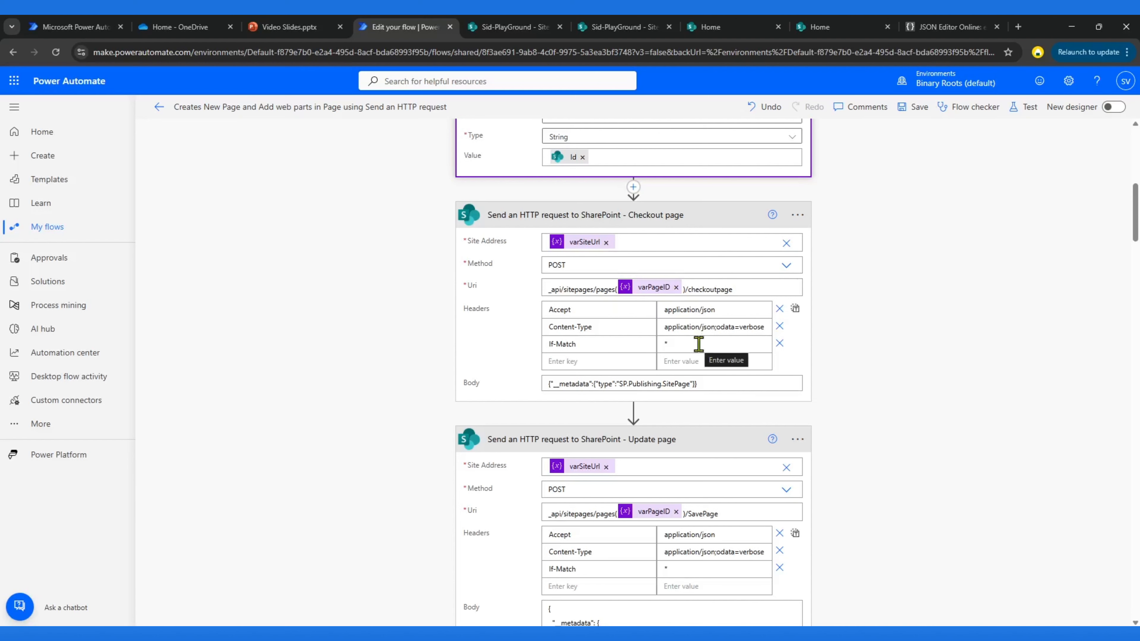
- Skim the 'Update page' HTTP request, including its headers and the long JSON body
scroll(698, 344, down, 5)
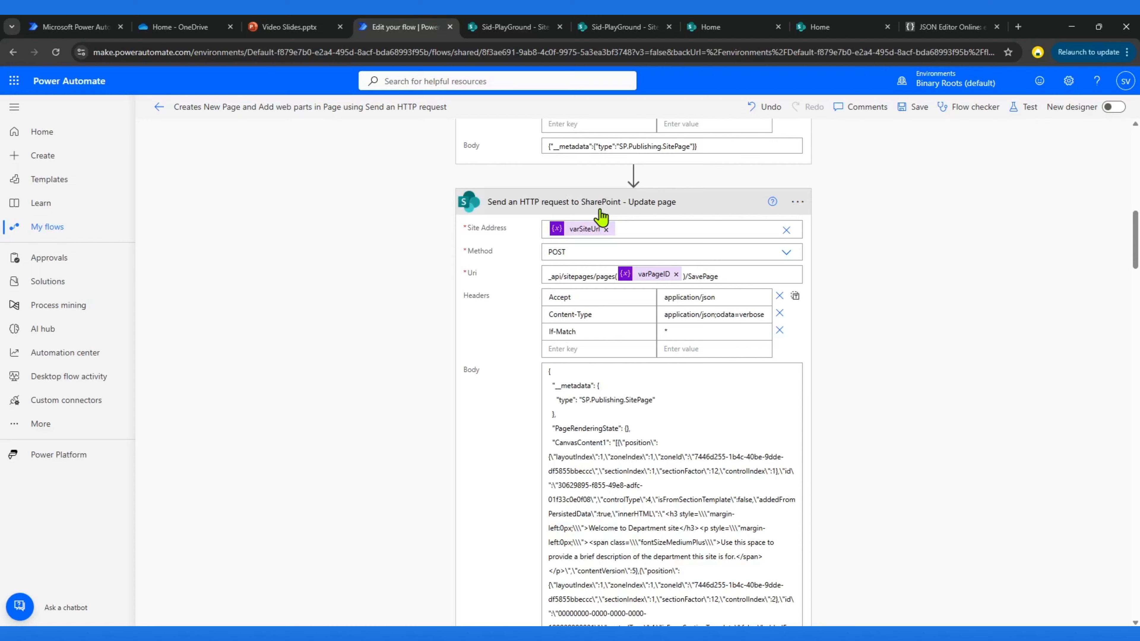
scroll(648, 457, down, 8)
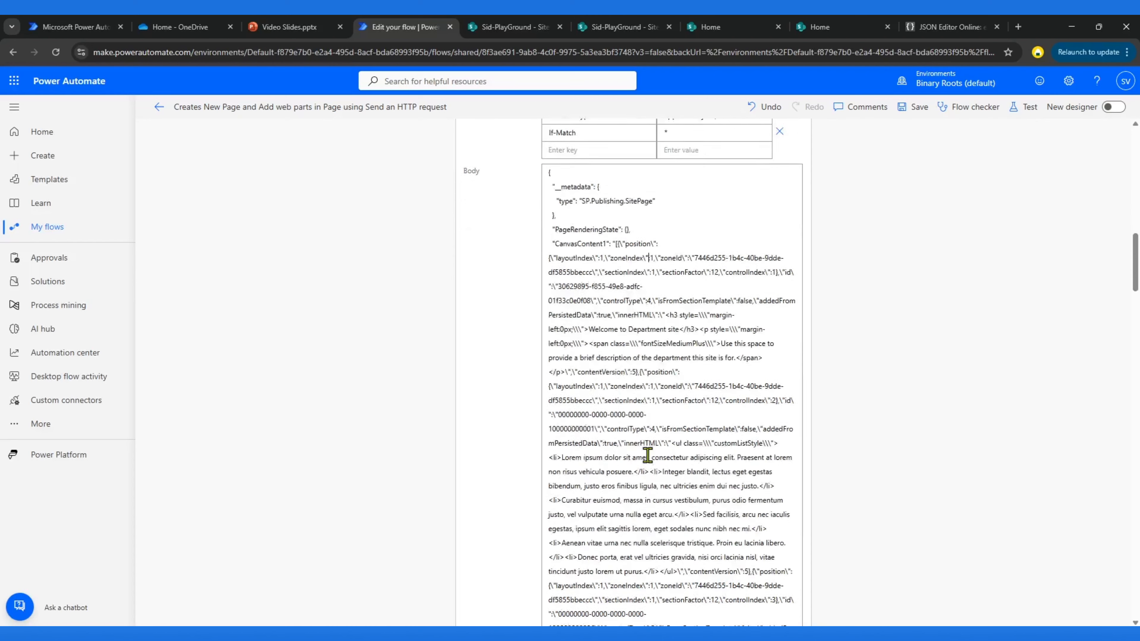
click(649, 449)
scroll(649, 449, up, 15)
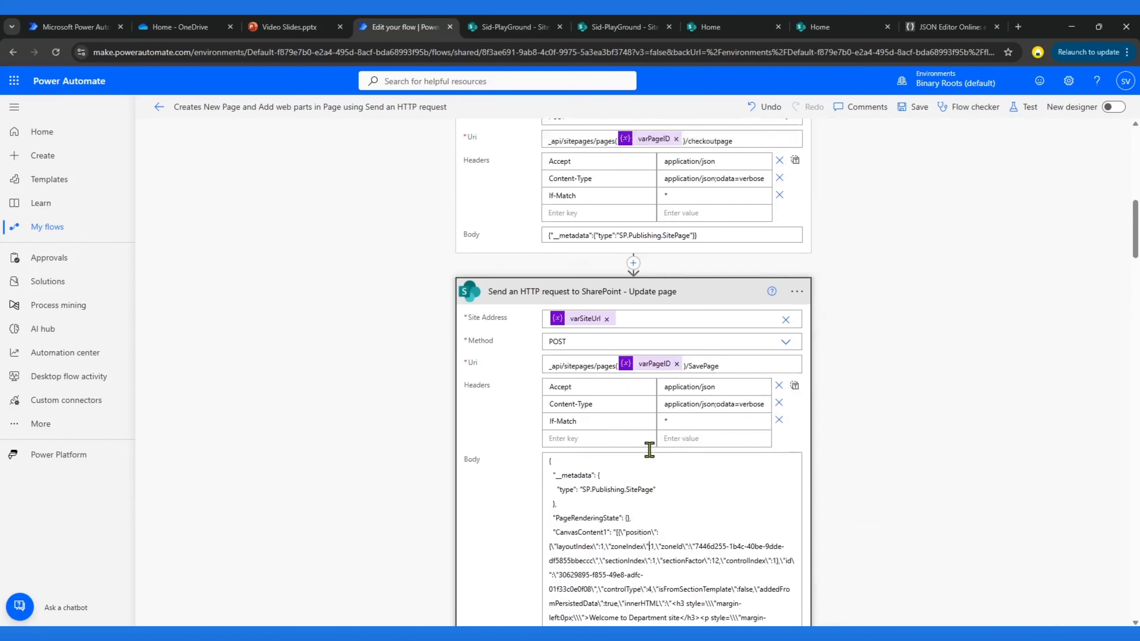
scroll(649, 449, down, 6)
click(649, 433)
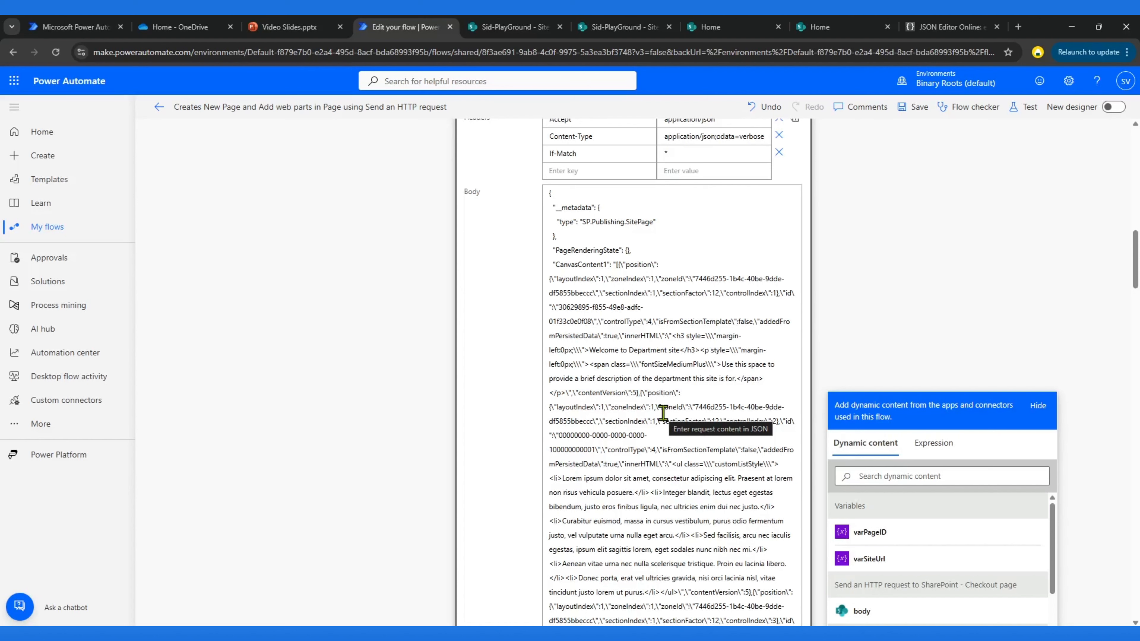
- Examine the SavePage endpoint in the 'Update page' Uri and highlight the metadata and canvas content in its body
scroll(662, 412, up, 4)
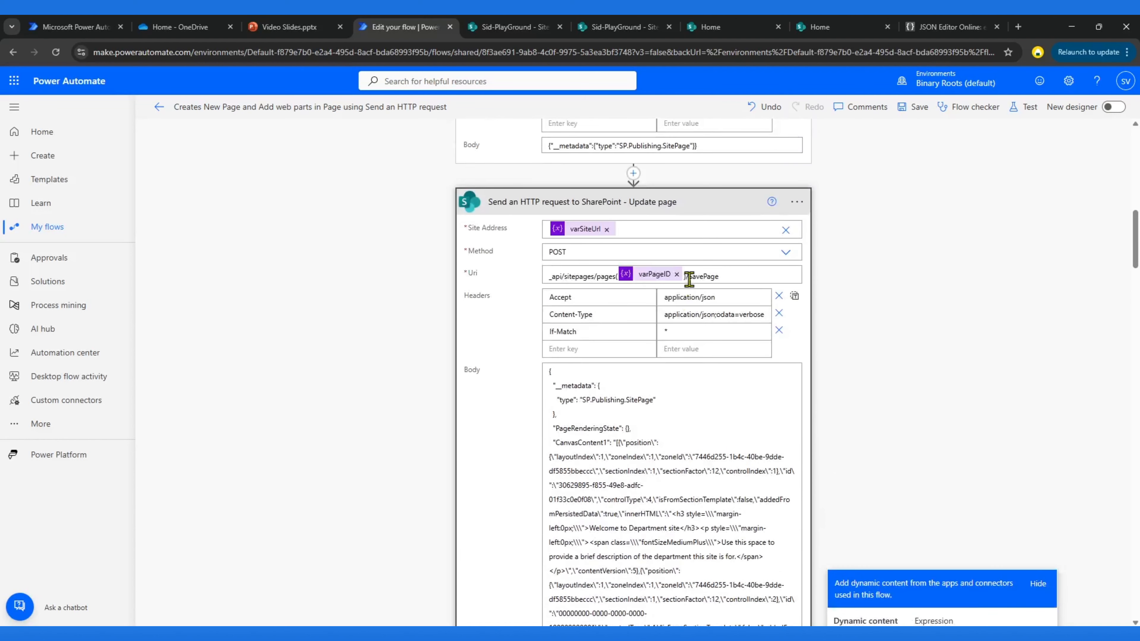
double_click(708, 276)
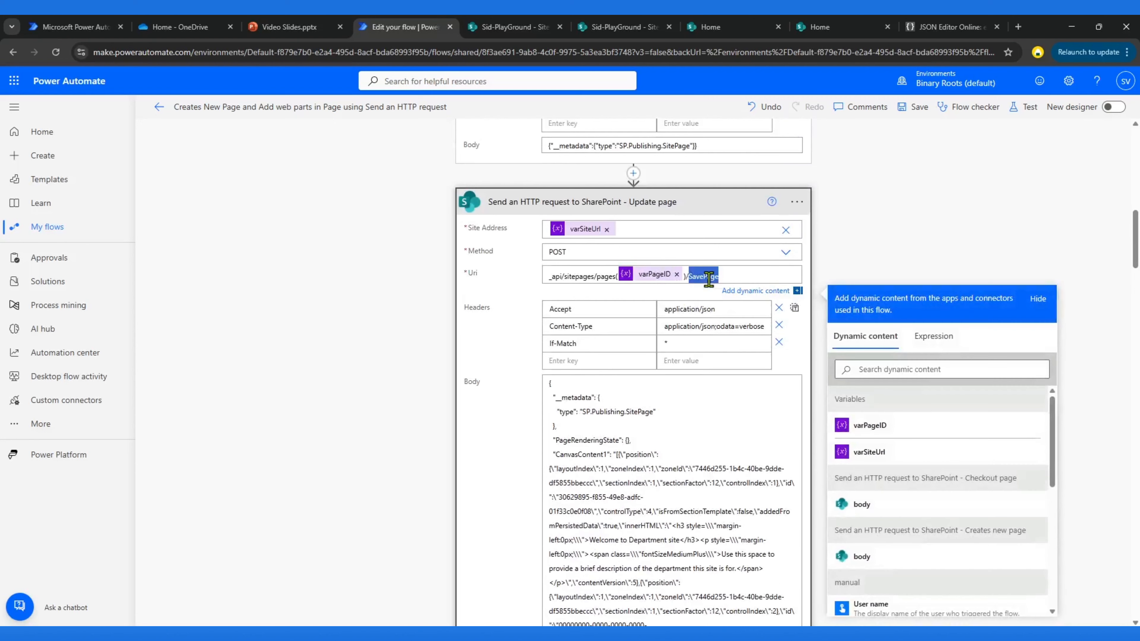
drag(551, 395, 644, 497)
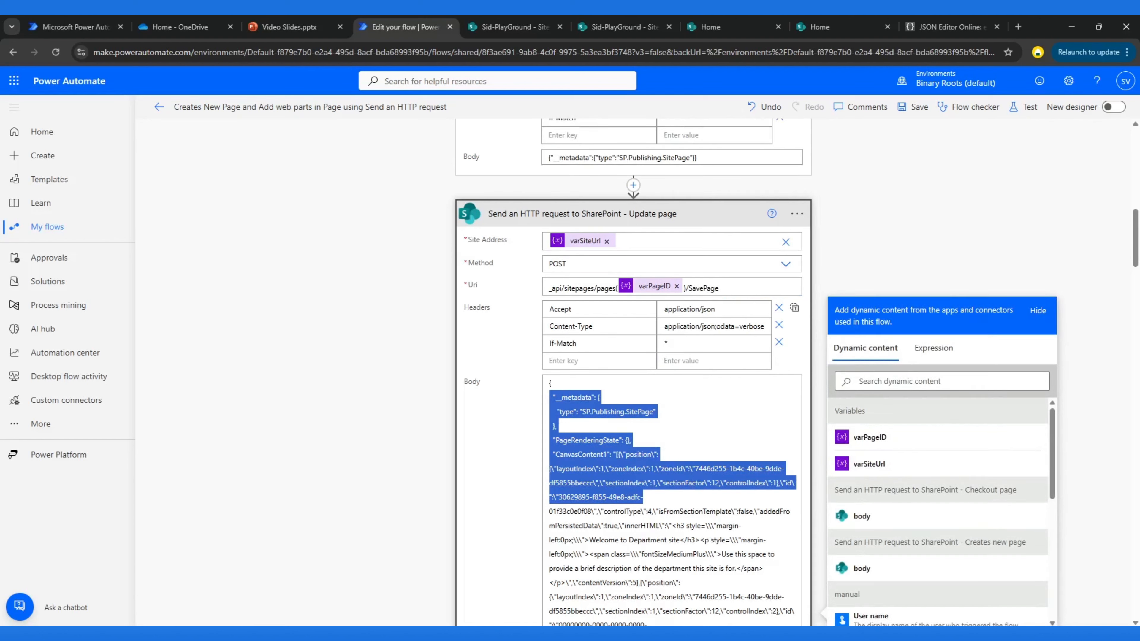
scroll(660, 491, down, 6)
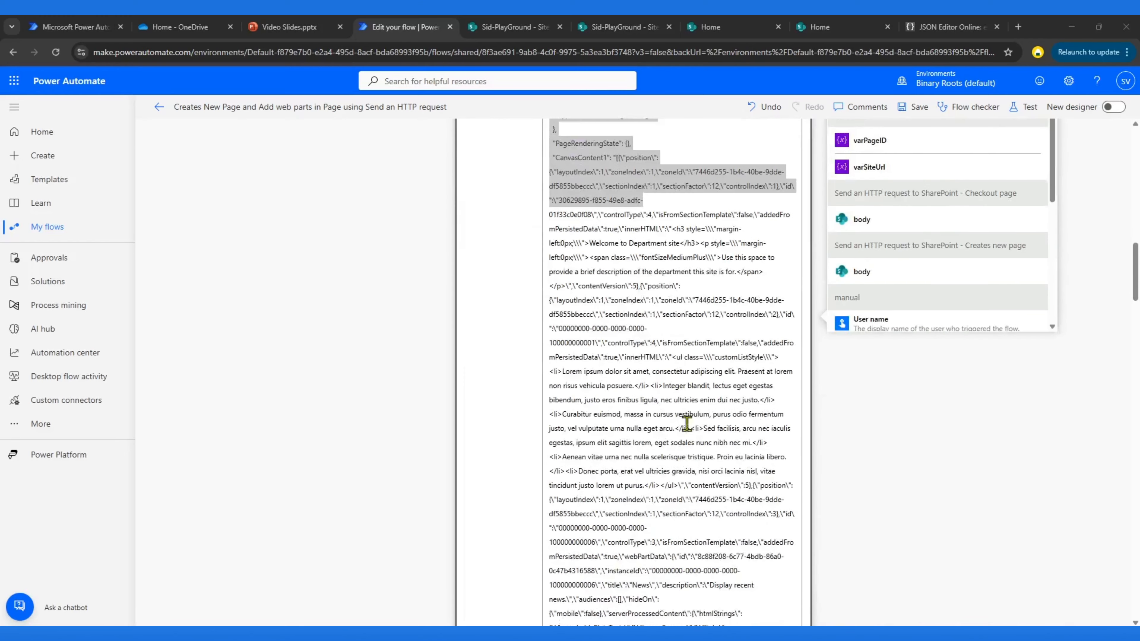
drag(582, 230, 666, 415)
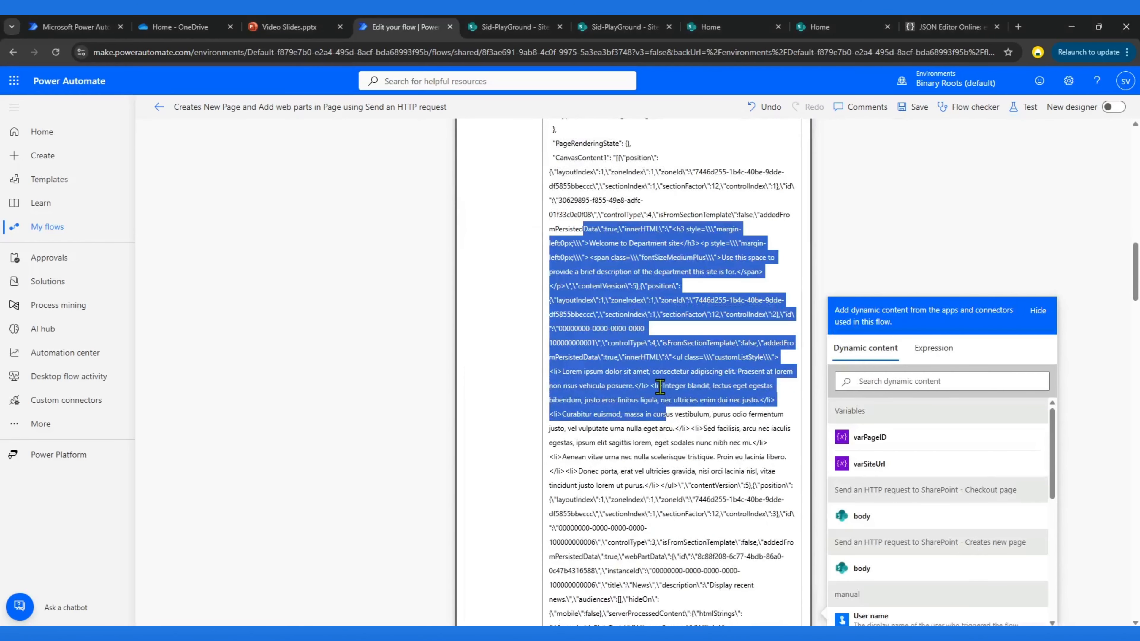
- Switch to the Test Demo1.aspx page in SharePoint and widen the page area beside the developer tools
click(617, 27)
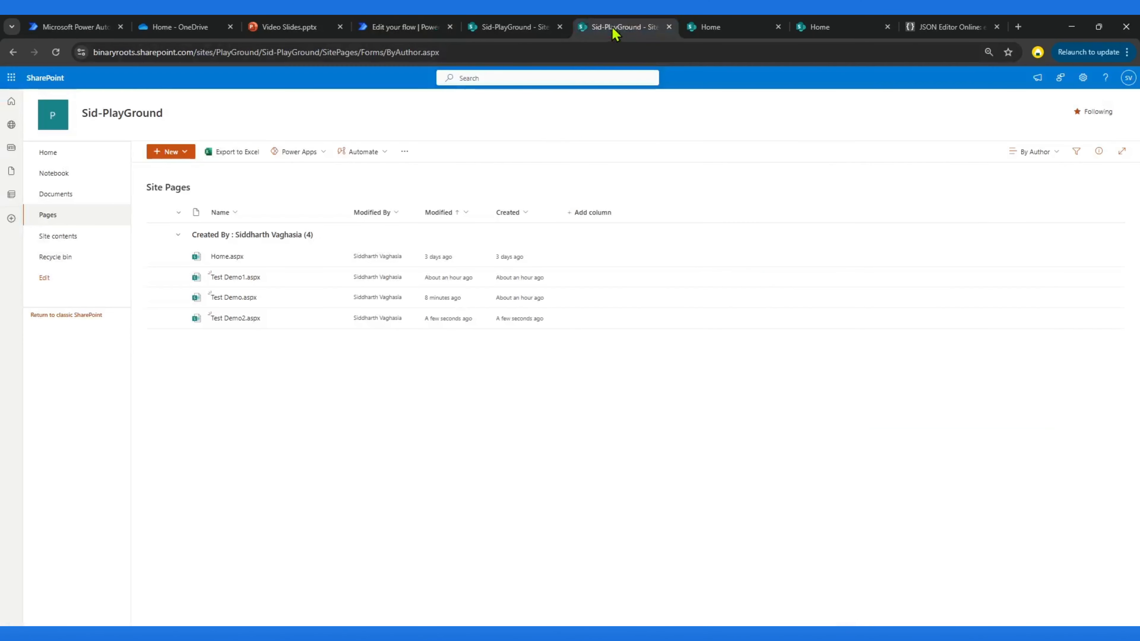
click(497, 27)
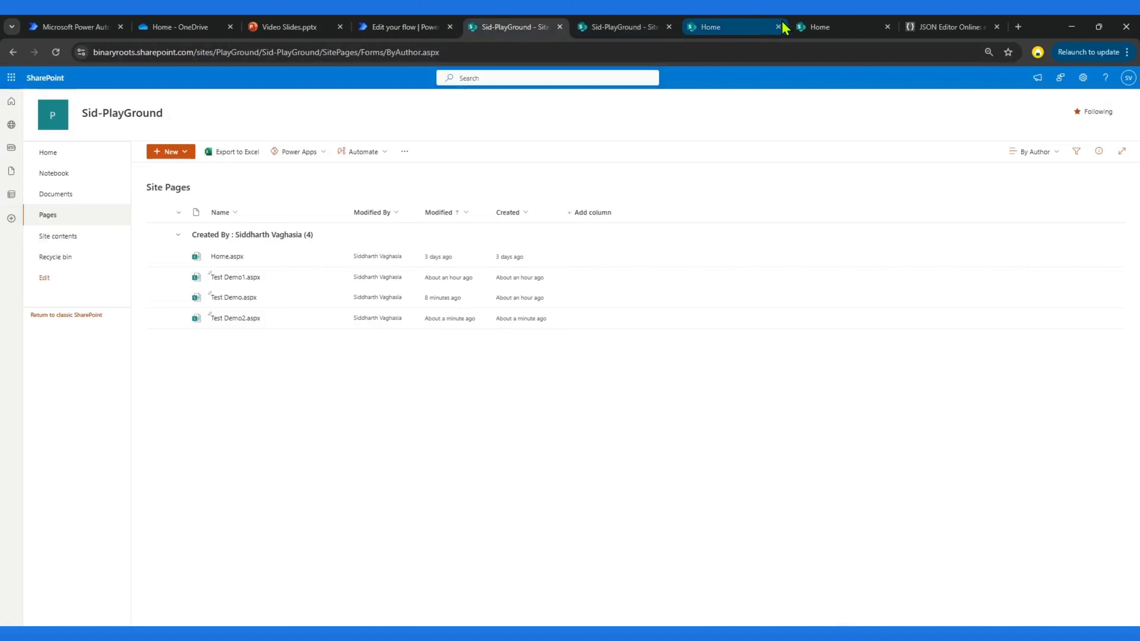
click(822, 27)
scroll(211, 244, up, 3)
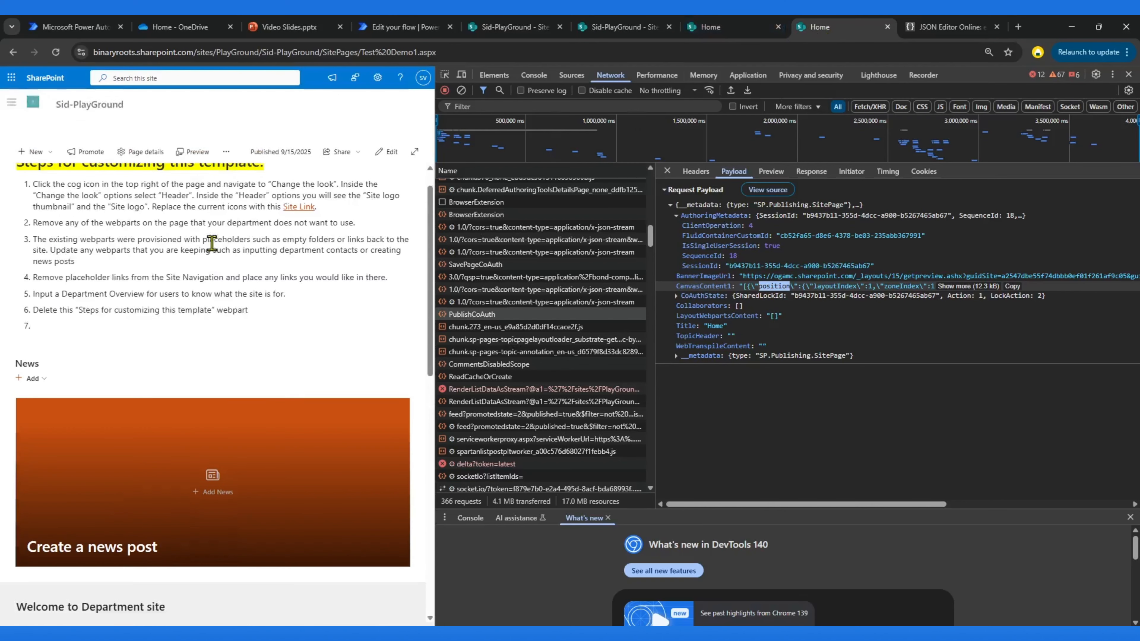
drag(362, 53, 570, 57)
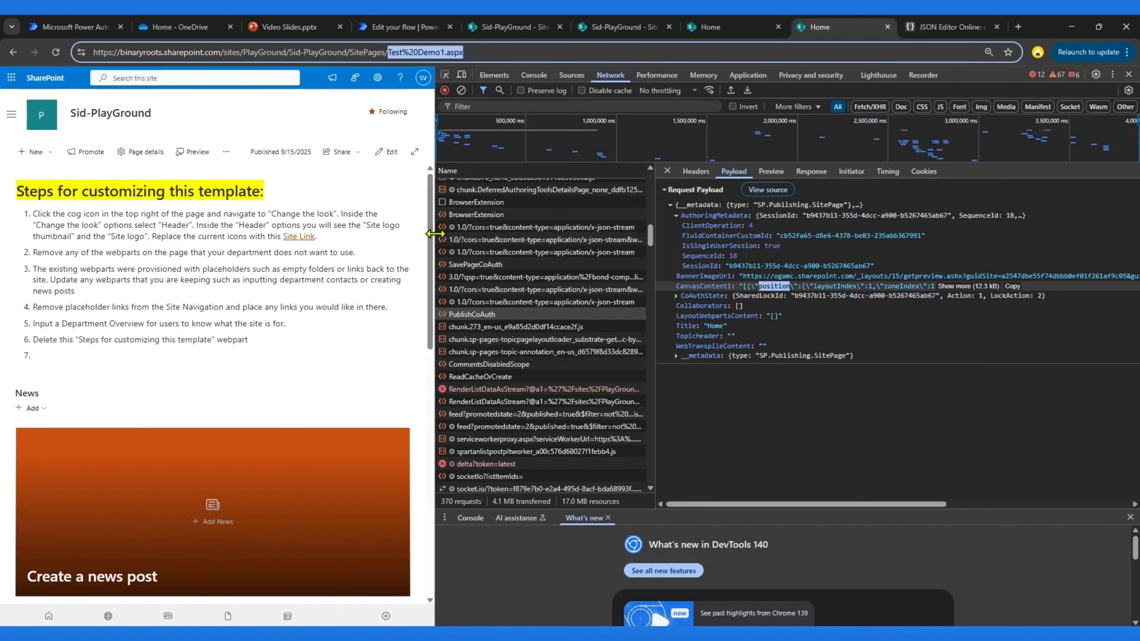
drag(435, 244, 680, 234)
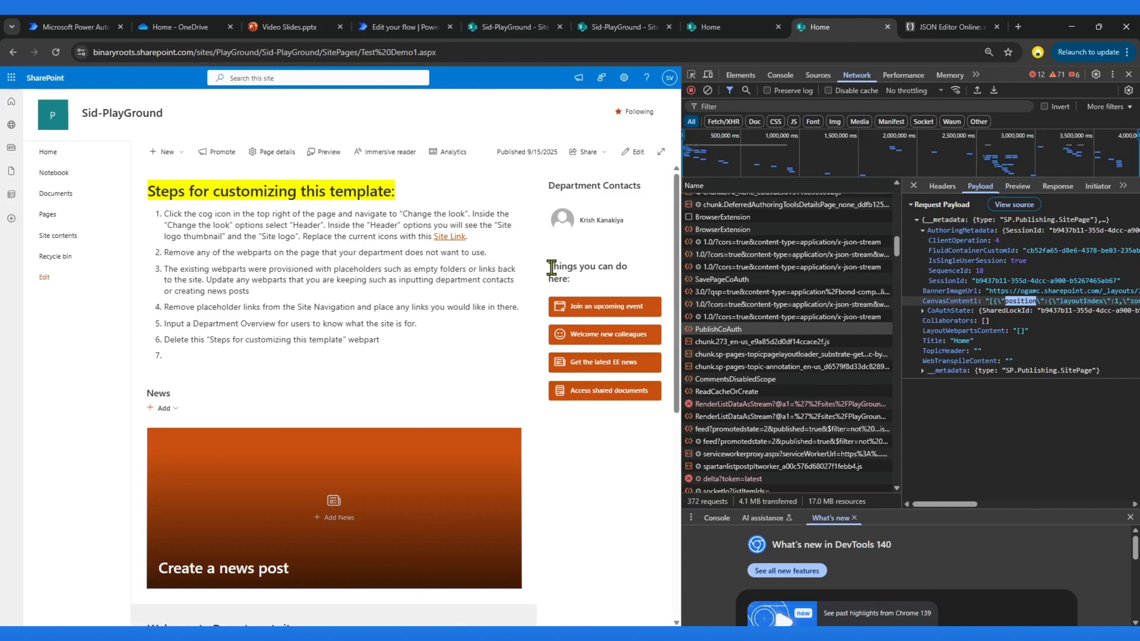
- Clear the recorded network requests for Test Demo1.aspx and reopen the developer tools on network traffic while reviewing its web parts
click(708, 90)
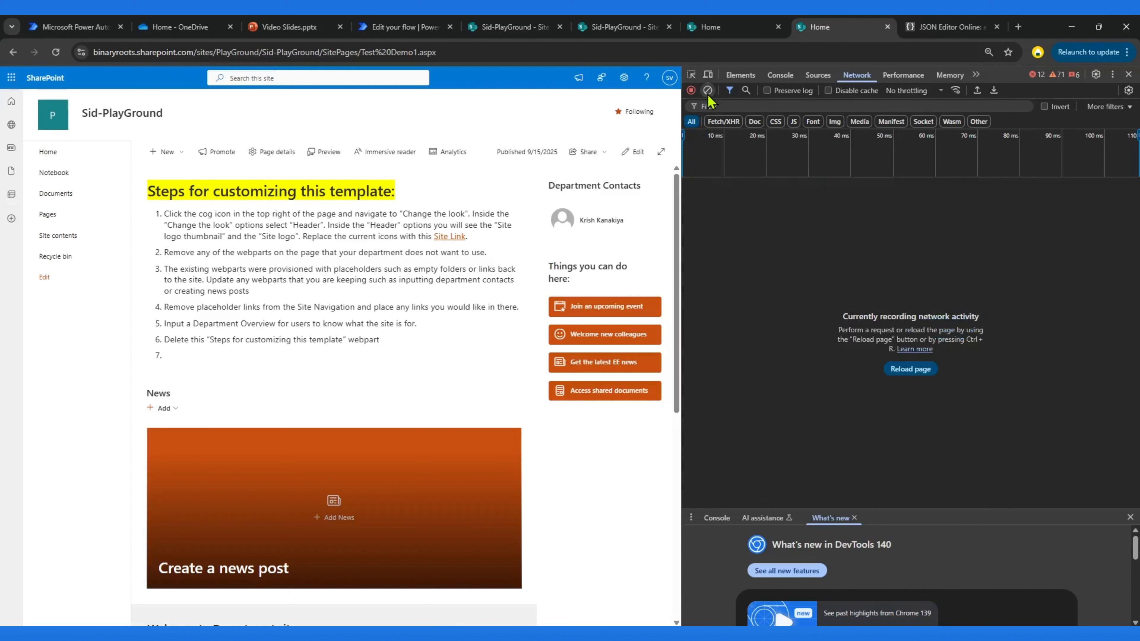
scroll(514, 377, down, 7)
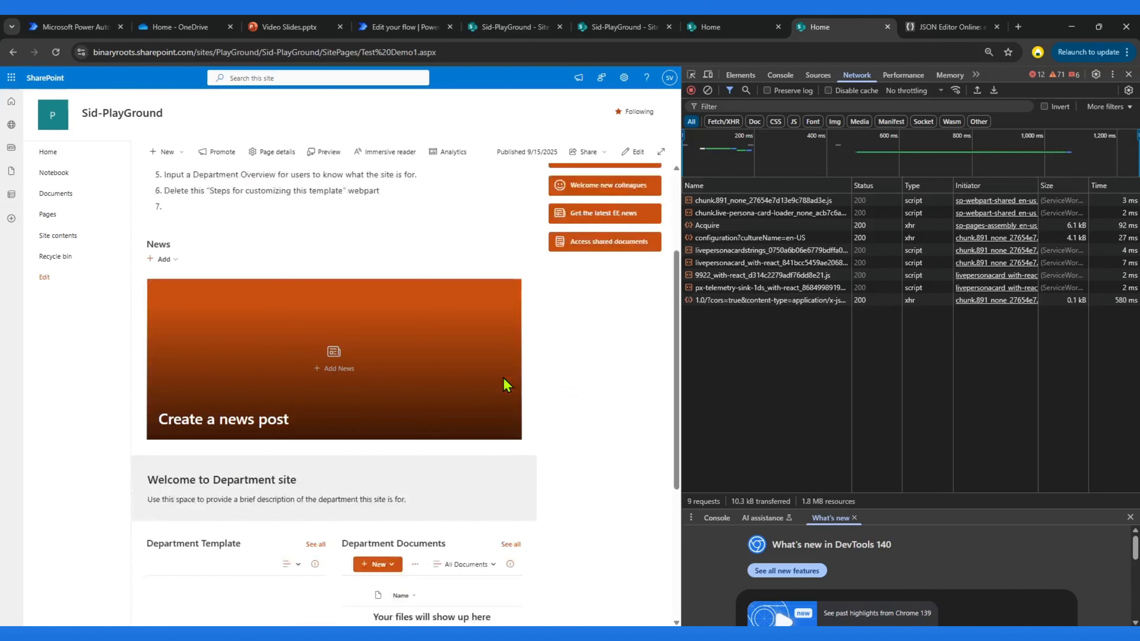
scroll(521, 366, up, 8)
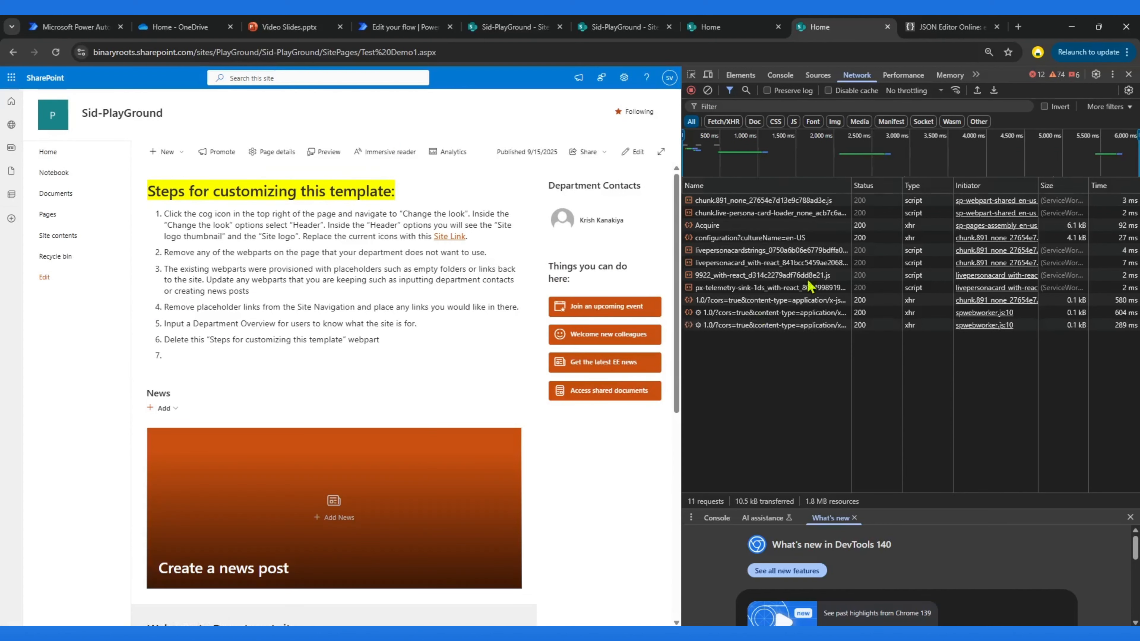
click(1128, 75)
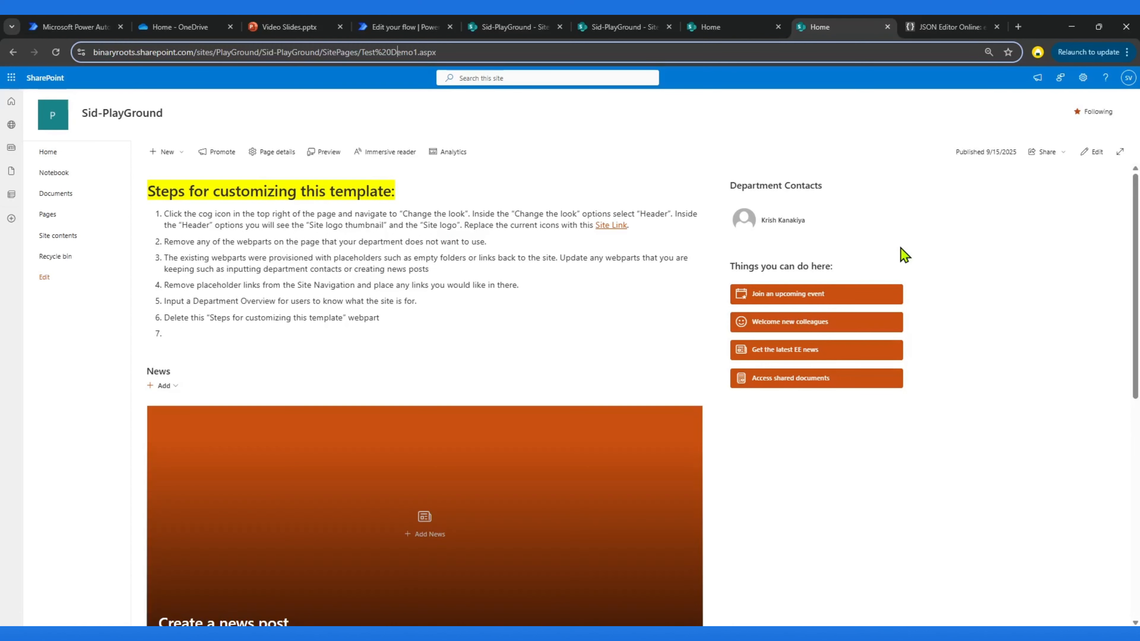
key(F12)
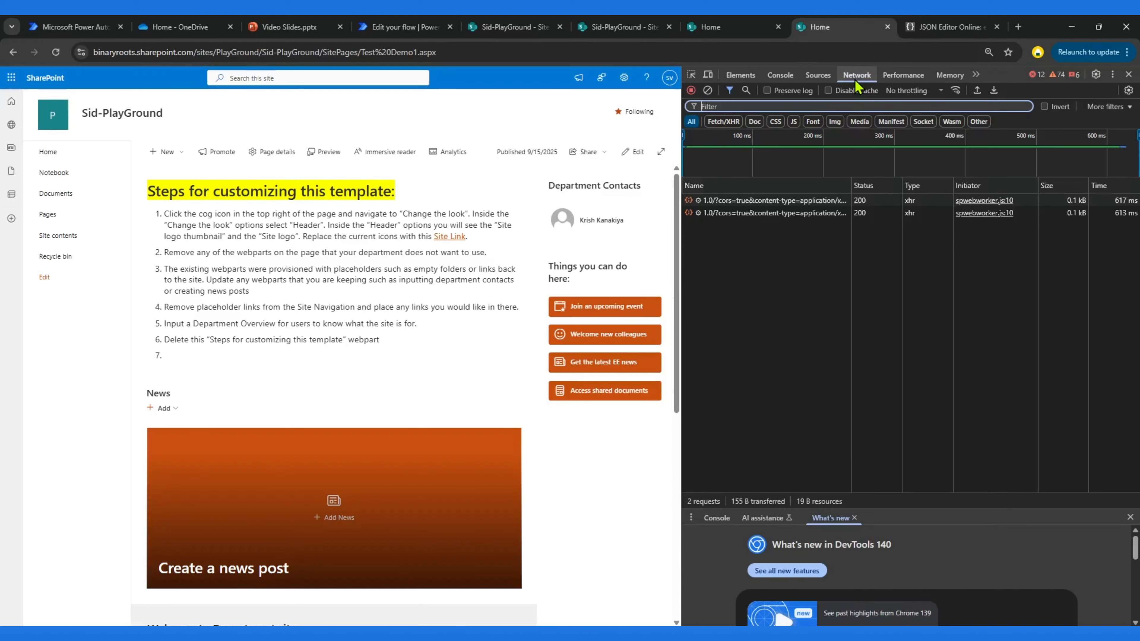
scroll(403, 364, down, 5)
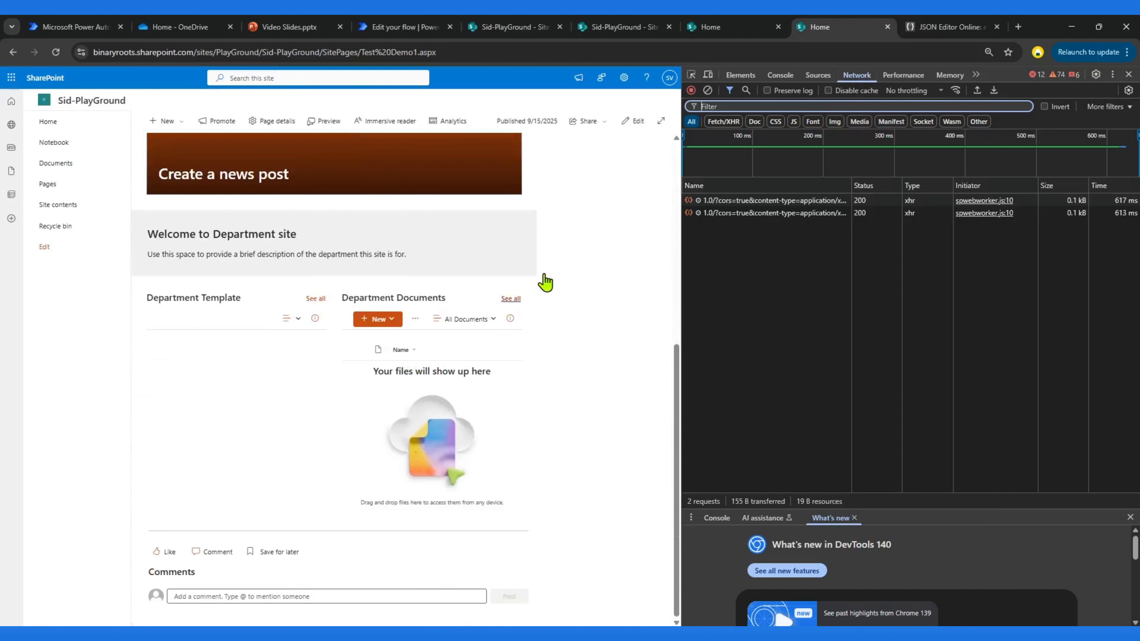
- Review the SitePage JSON template in JSON Editor Online against PageRenderingState and CanvasContent1 in the flow's 'Update page' request body
key(ctrl+Tab)
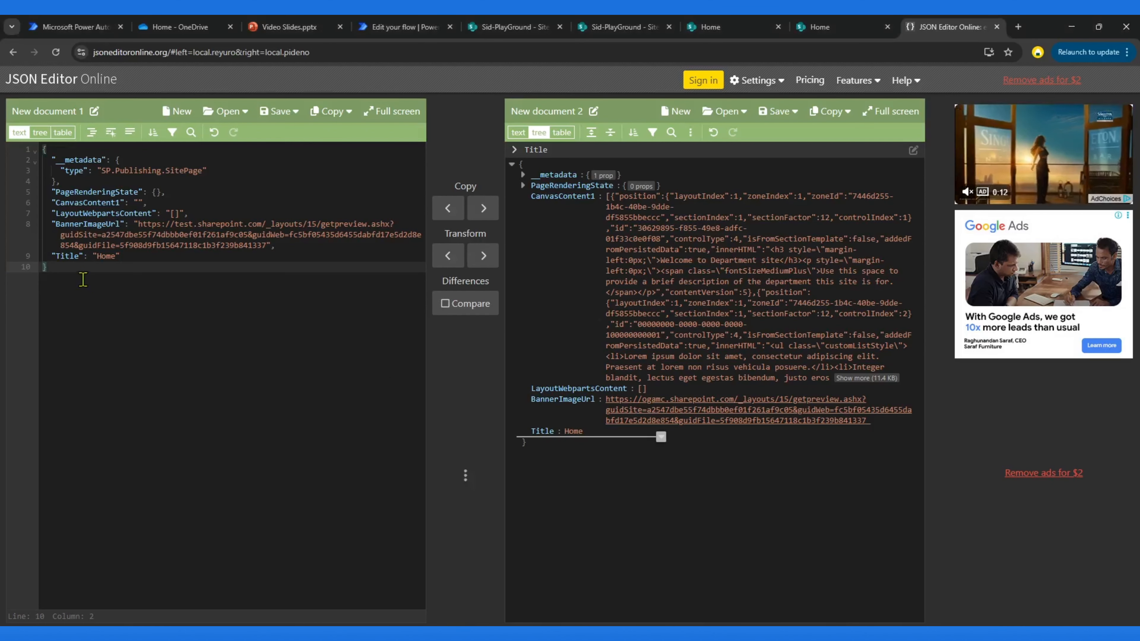
drag(82, 276, 47, 150)
click(414, 32)
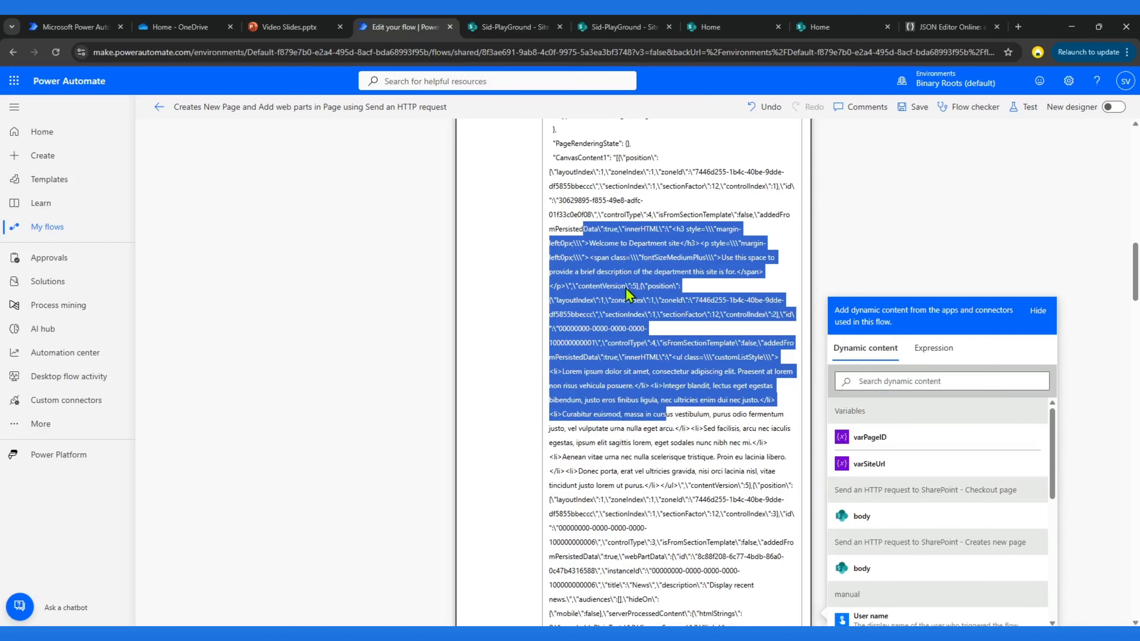
scroll(754, 301, up, 10)
scroll(629, 395, down, 5)
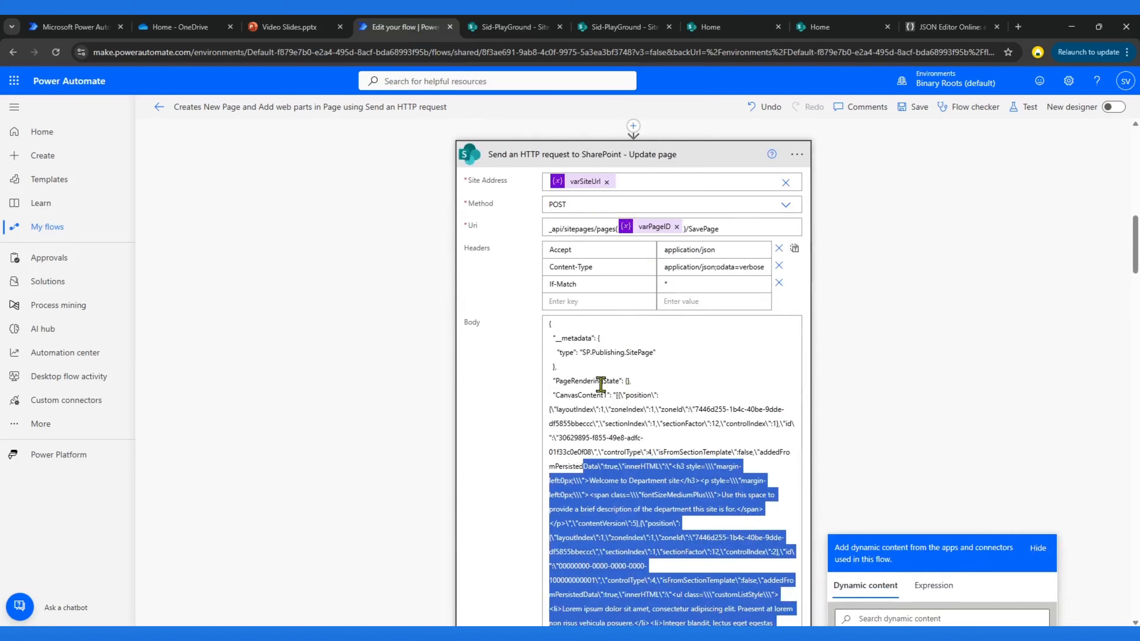
click(548, 324)
drag(551, 381, 637, 382)
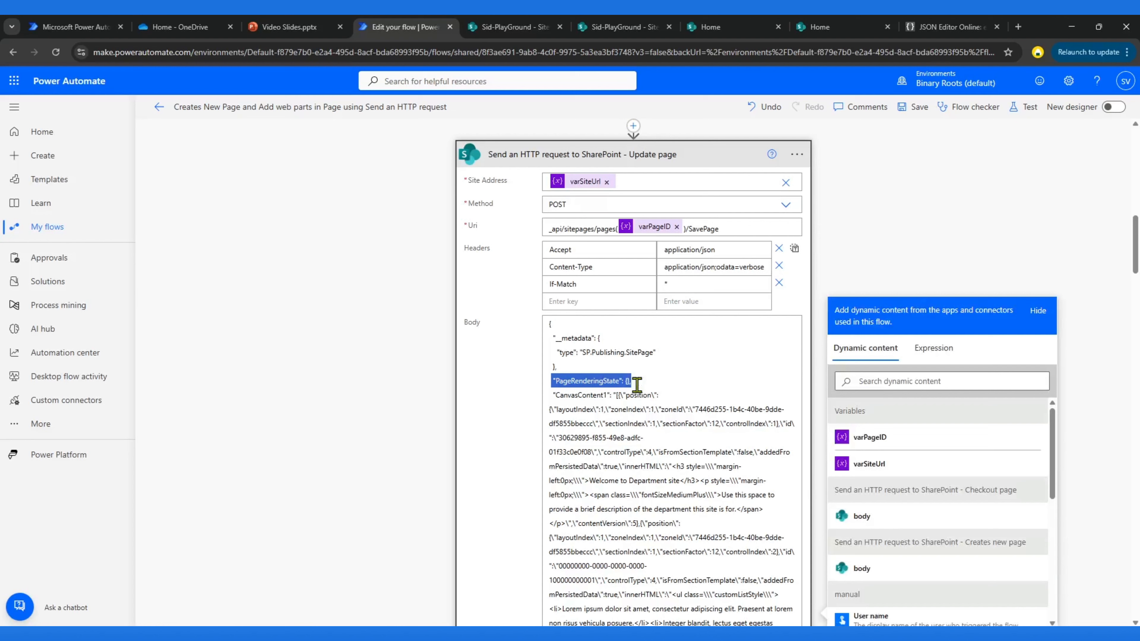
double_click(581, 397)
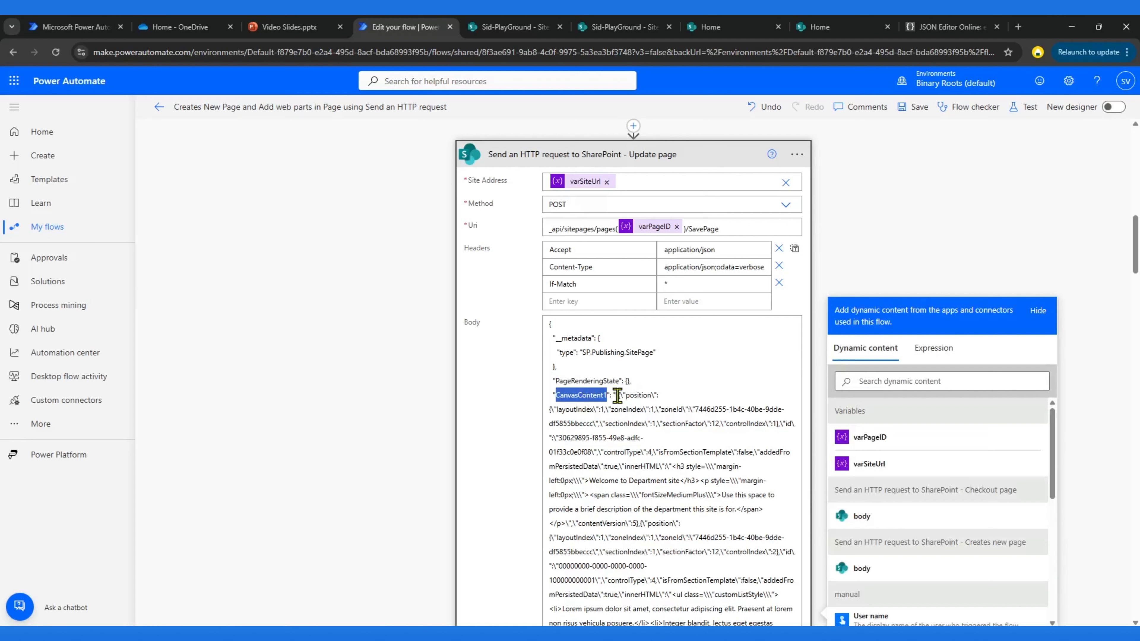
- Highlight the CanvasContent1 value in the 'Update page' body, and review the empty CanvasContent1 line of the JSON Editor Online template
drag(616, 395, 660, 494)
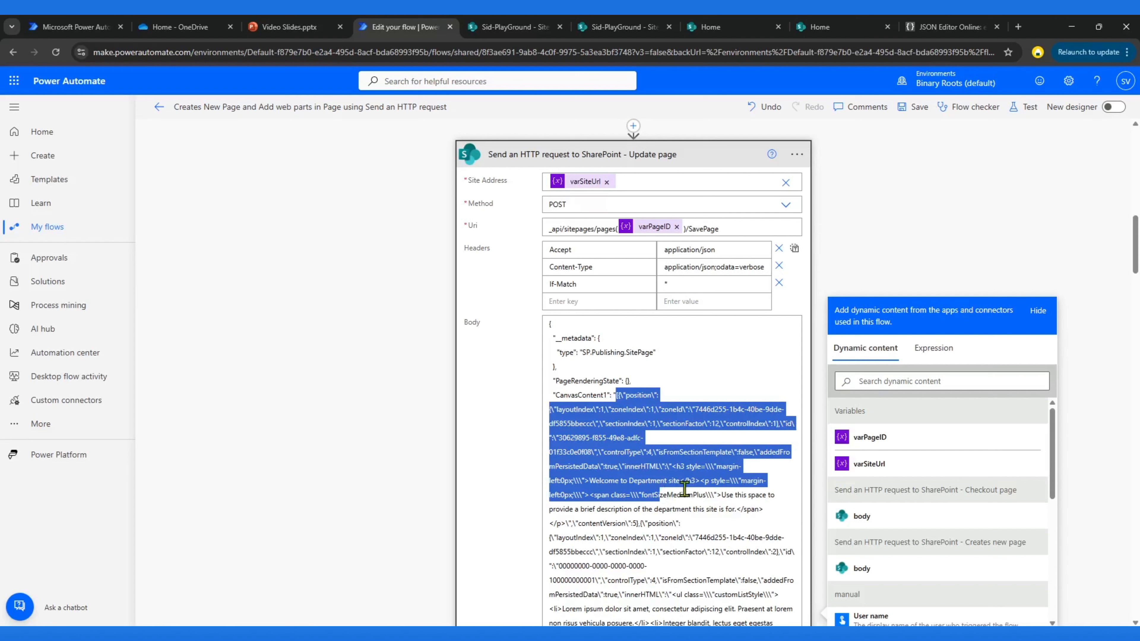
click(947, 26)
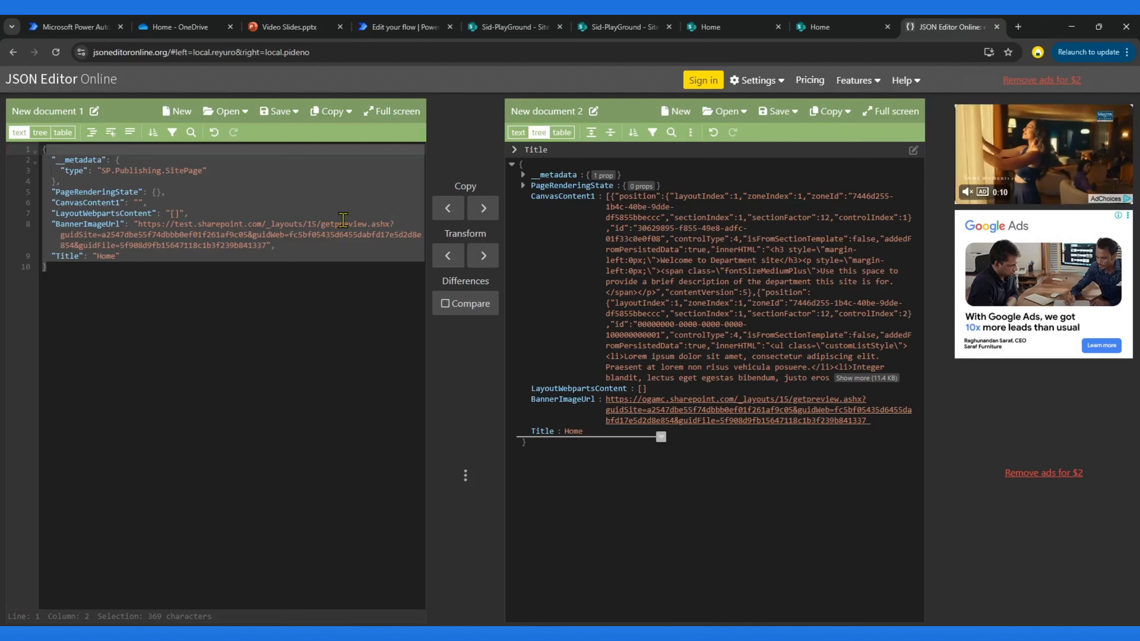
drag(70, 277, 65, 184)
click(74, 202)
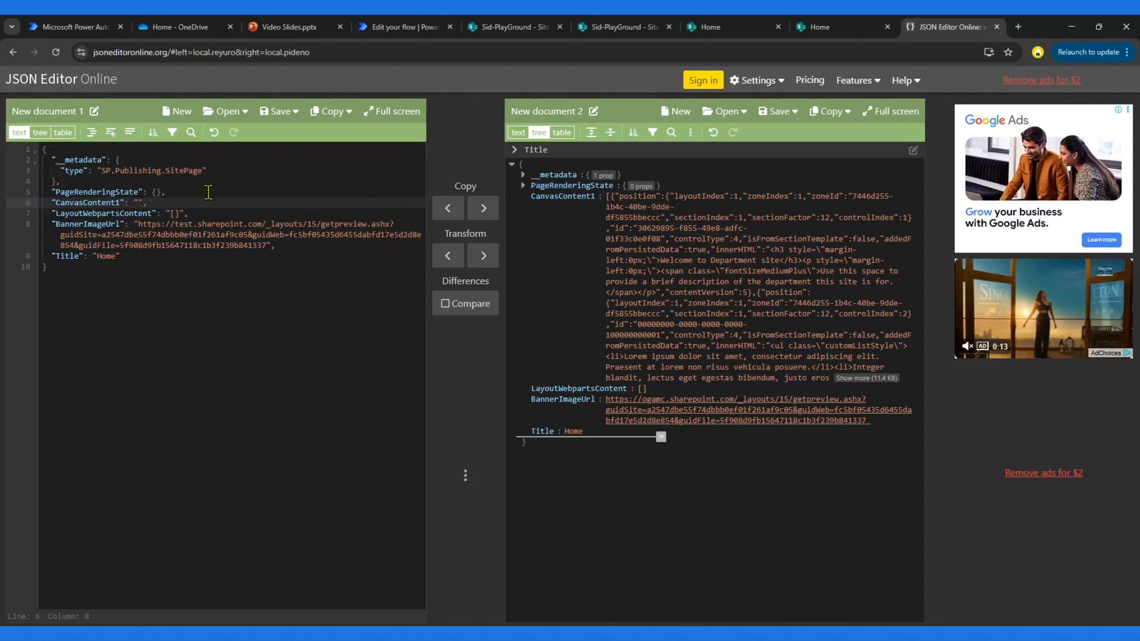
click(72, 216)
click(74, 225)
drag(138, 265, 159, 205)
click(158, 224)
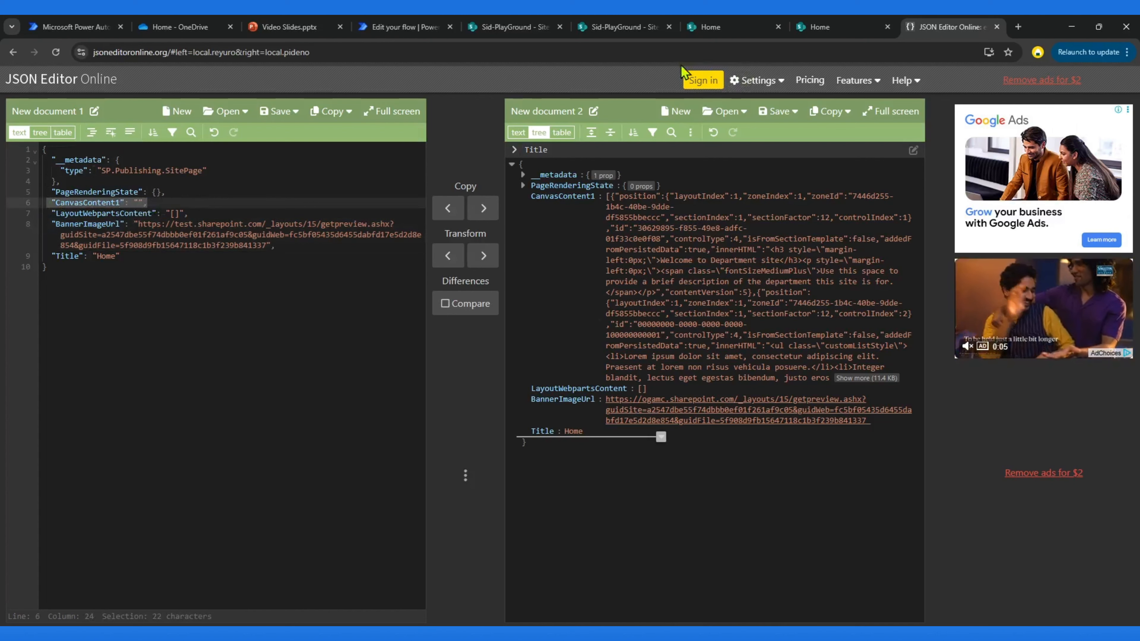
- Switch to the Test Demo1.aspx page, open it for editing, clear the recorded network requests and republish the page
click(621, 27)
click(510, 28)
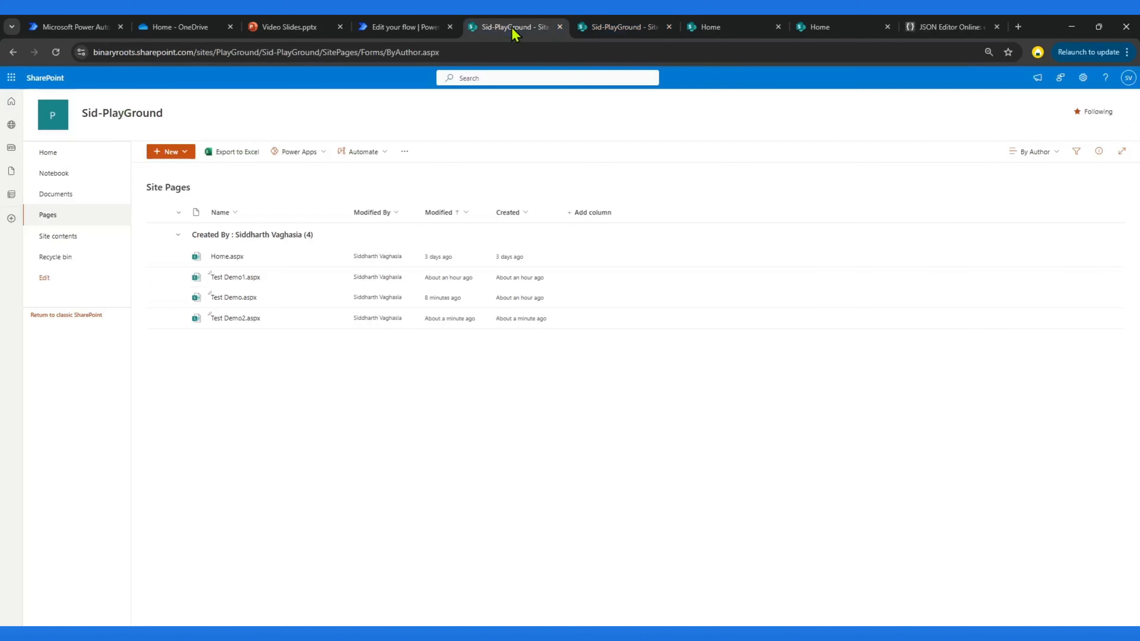
click(735, 30)
click(817, 32)
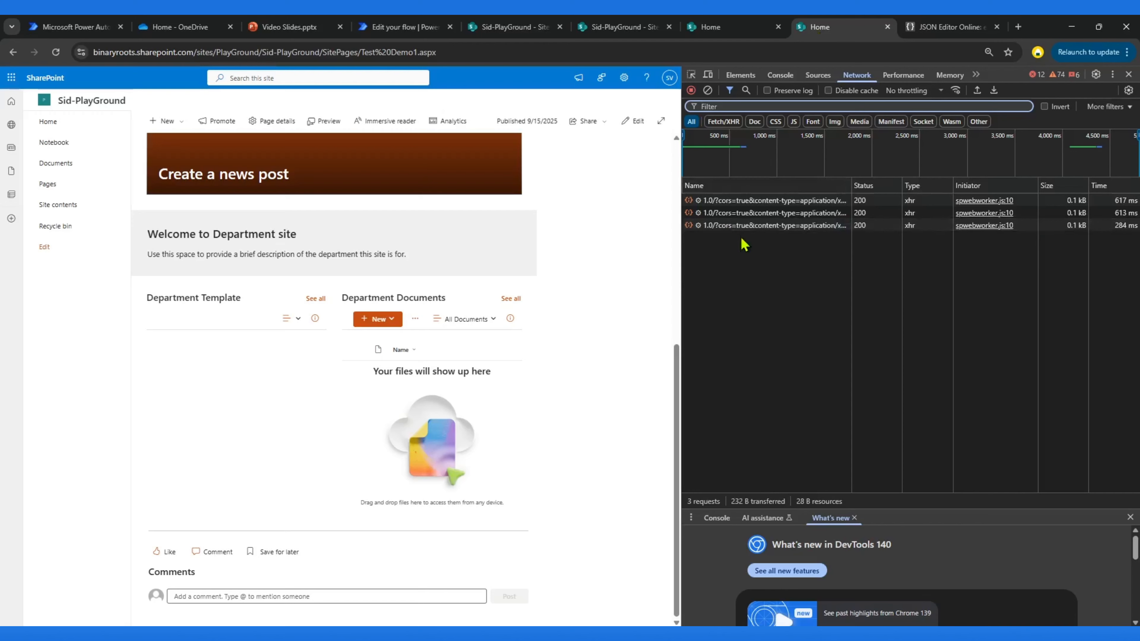
click(630, 121)
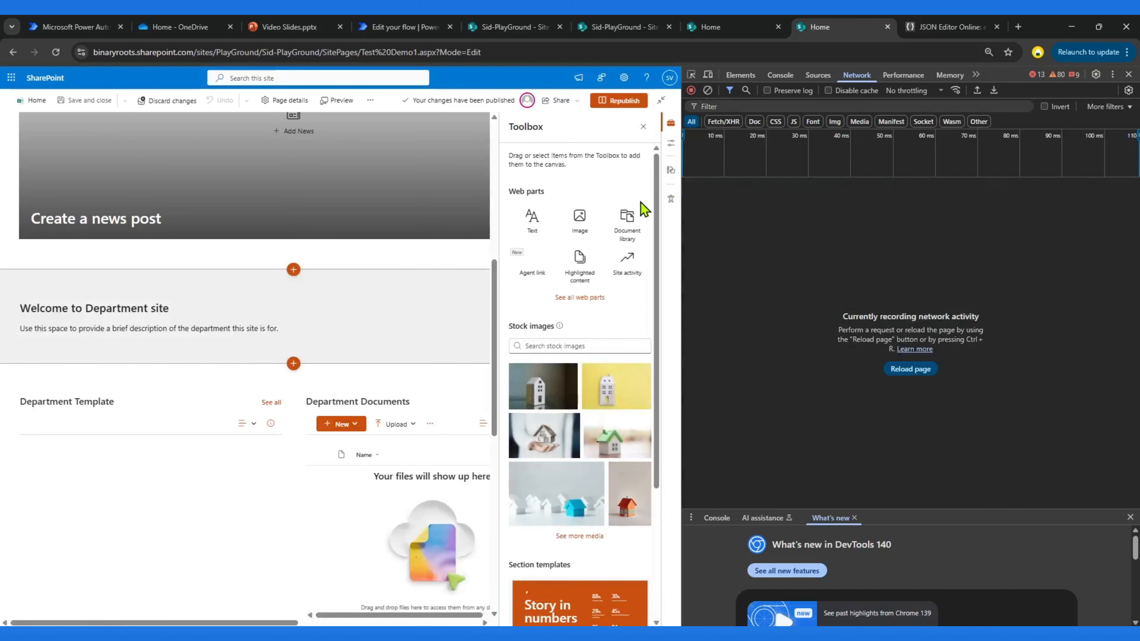
click(643, 127)
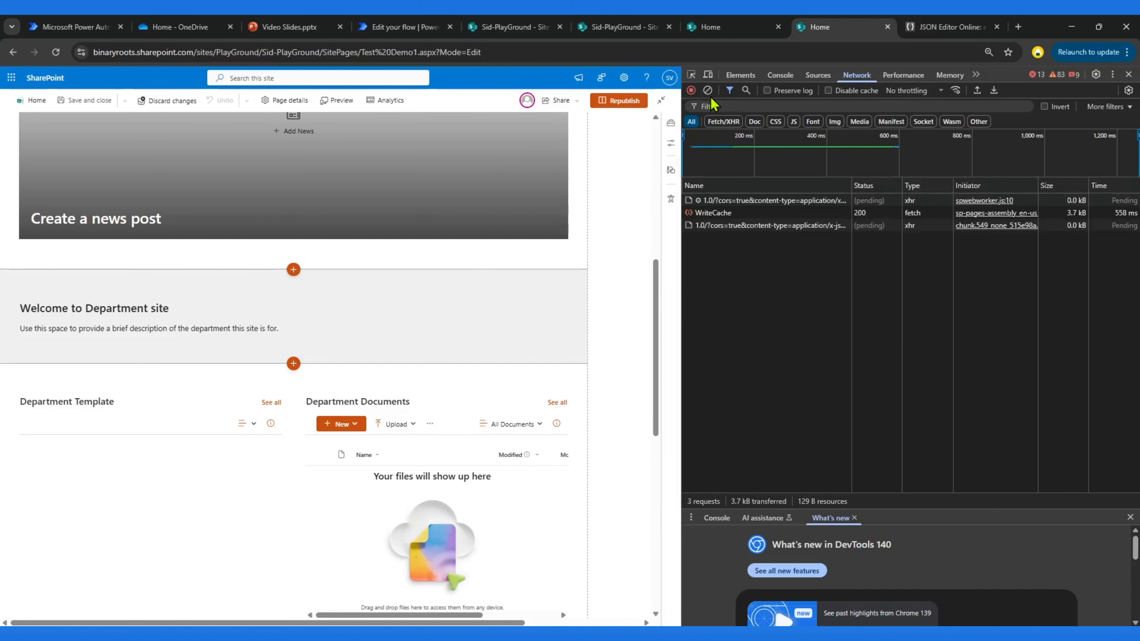
click(708, 91)
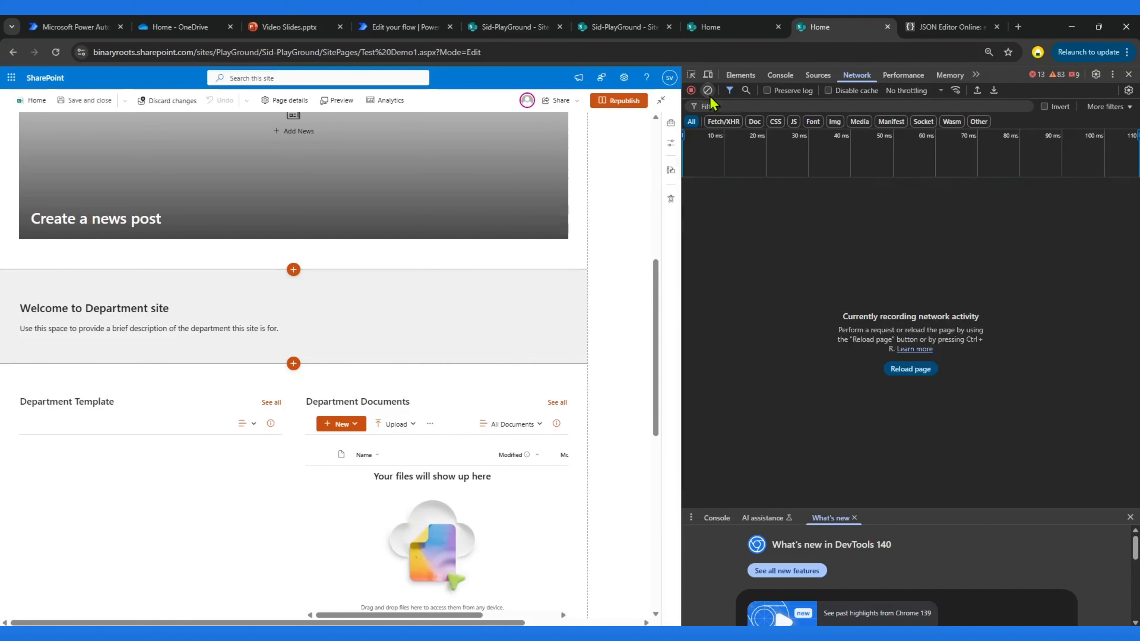
click(624, 103)
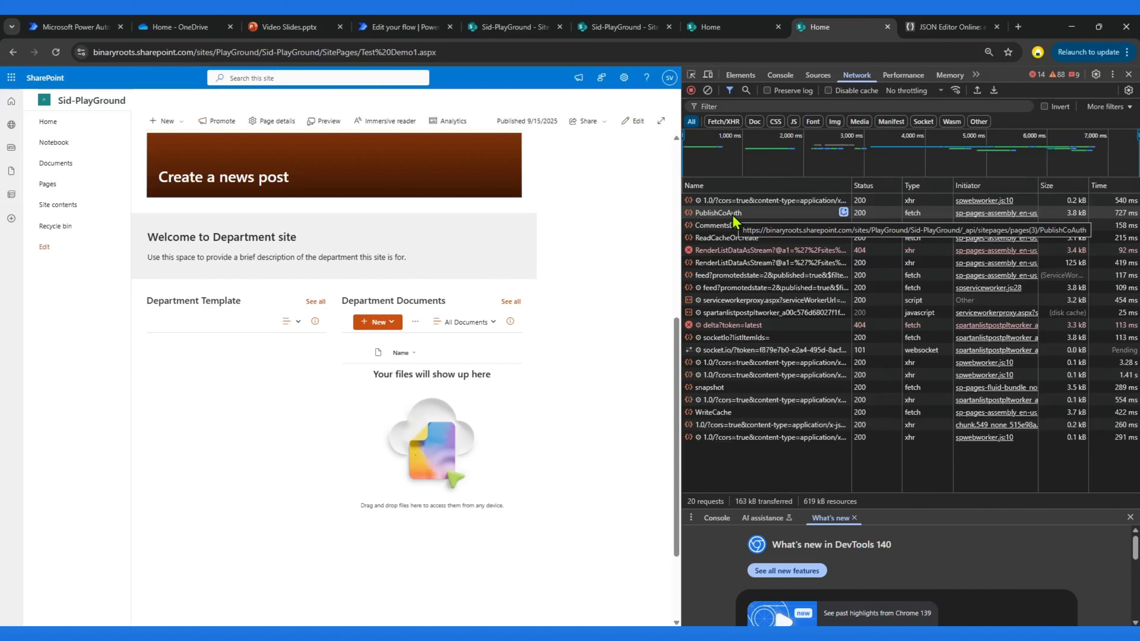
- Inspect the headers and payload of the PublishCoAuth request in widened developer tools and copy its CanvasContent1 value
click(734, 215)
drag(680, 307, 458, 301)
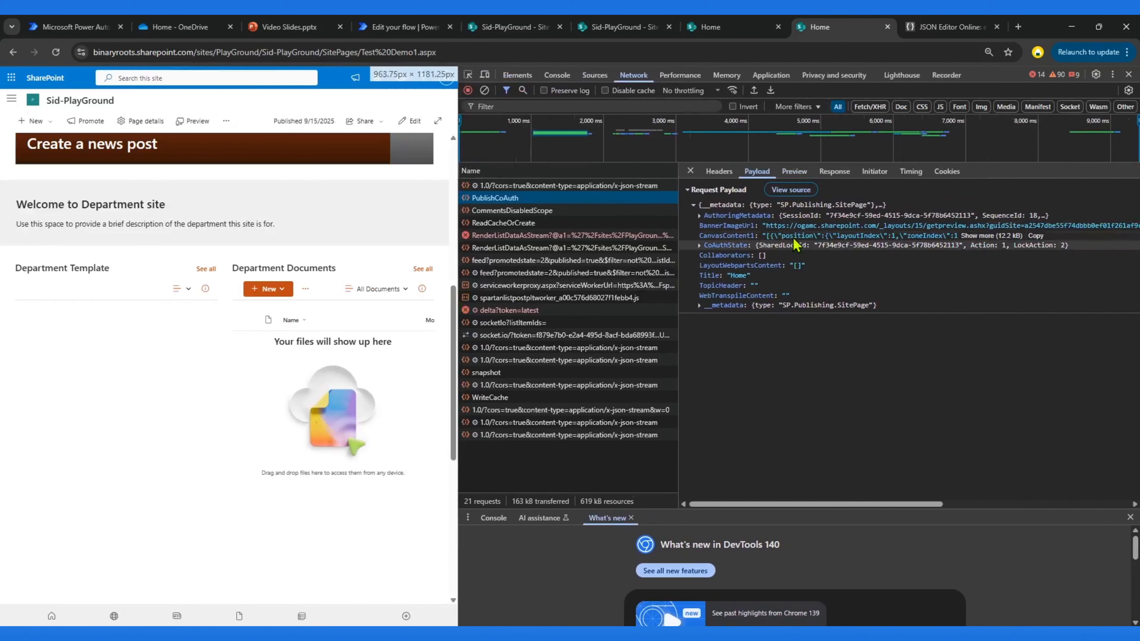
click(719, 171)
click(758, 172)
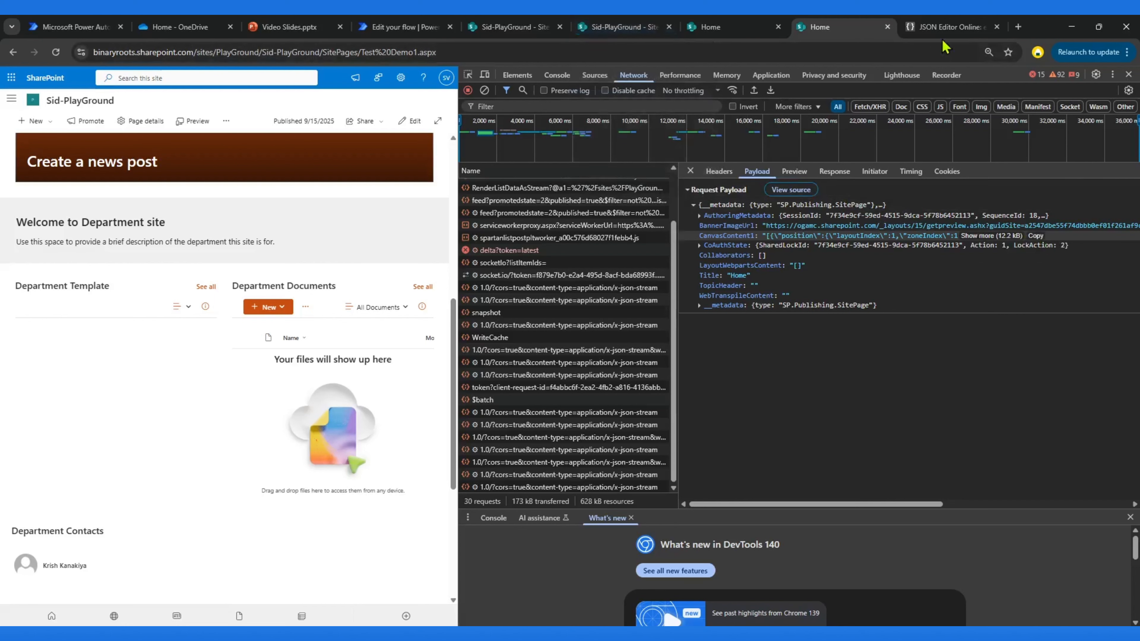
- Switch to JSON Editor Online and paste the copied canvas content between the empty quotes of CanvasContent1 in the template
click(947, 27)
click(144, 202)
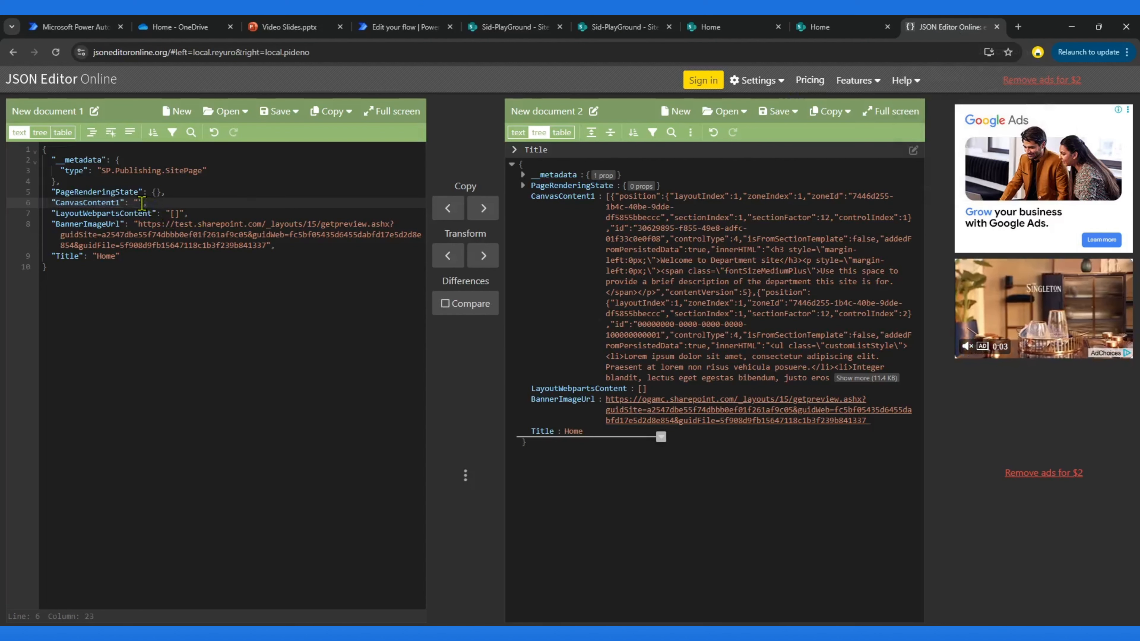
key(Left)
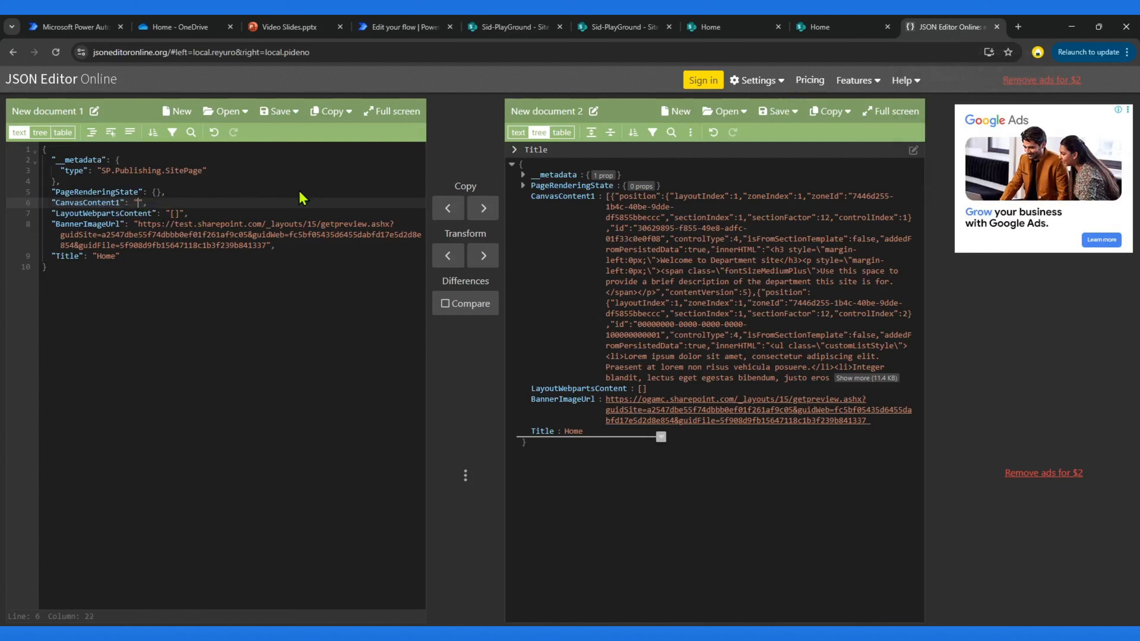
key(ctrl+v)
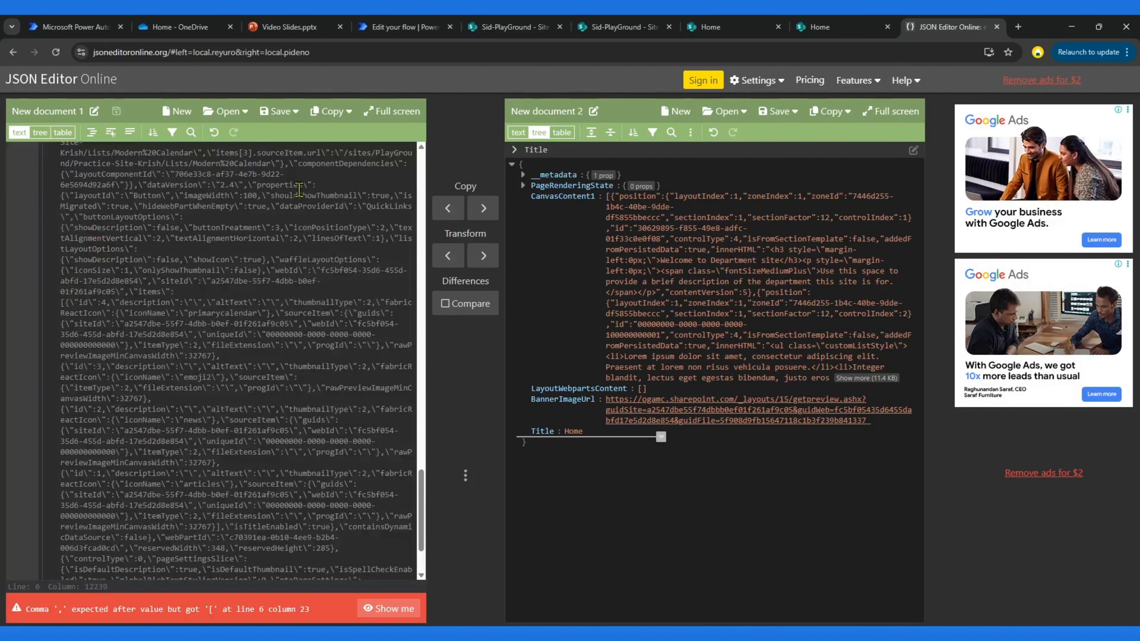
key(ctrl+z)
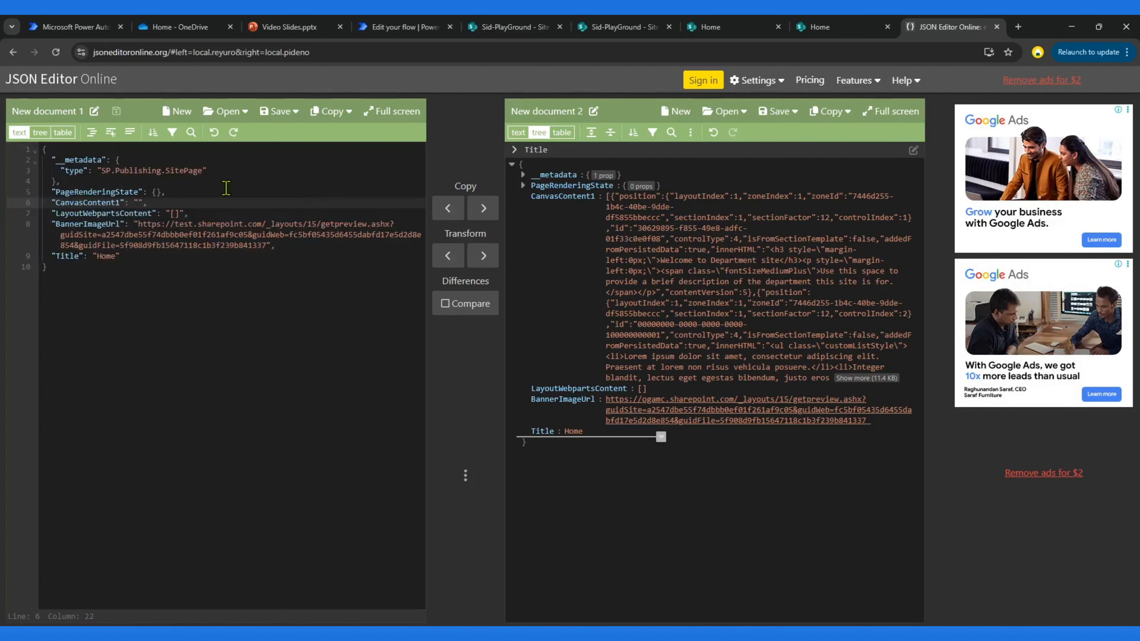
key(ctrl+v)
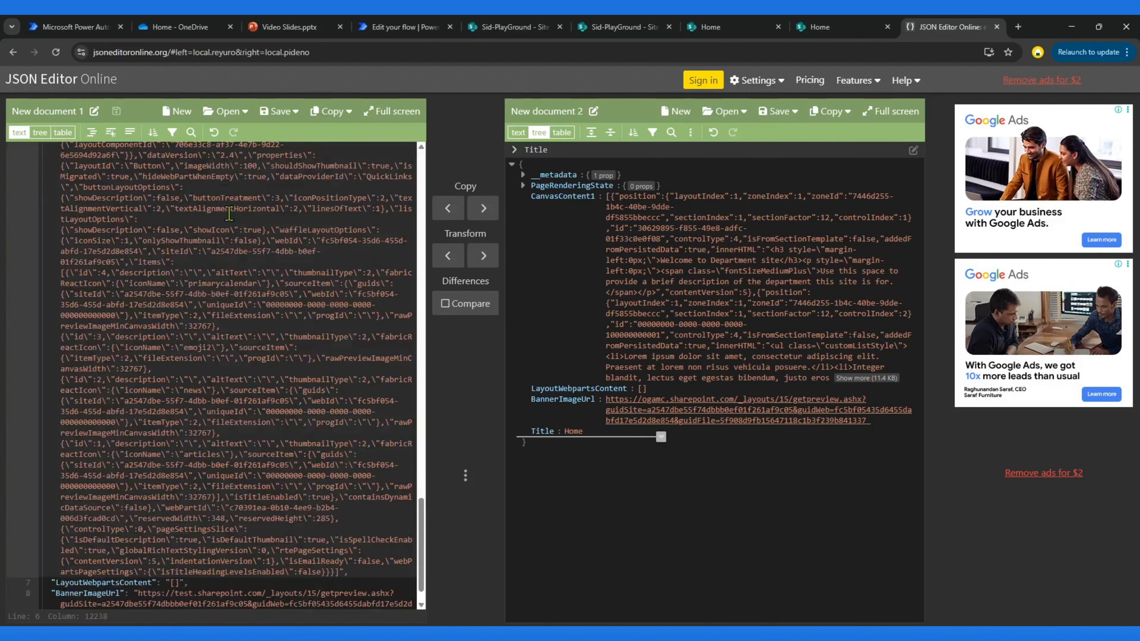
scroll(407, 234, up, 20)
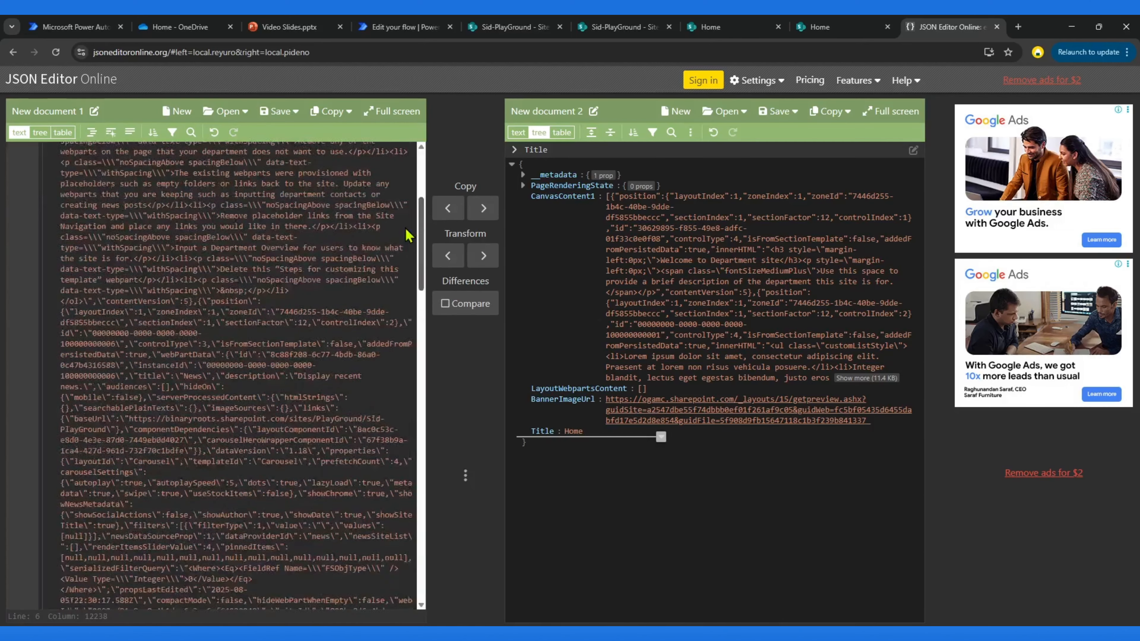
click(286, 251)
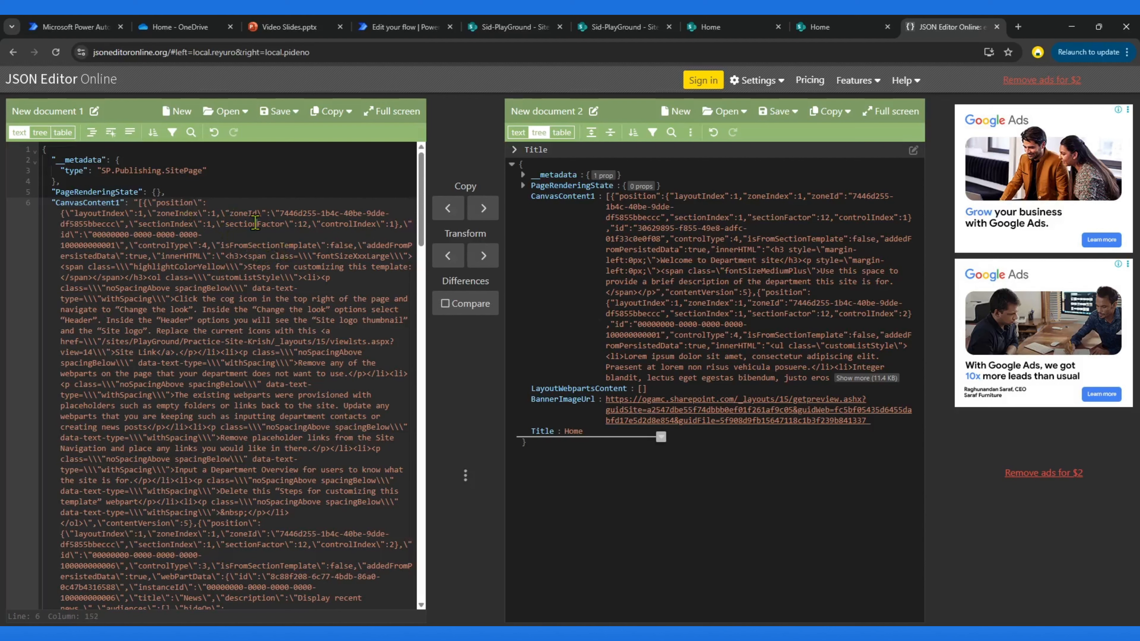
- Copy the complete JSON template, replace the entire 'Update page' request body in the Power Automate flow with it, and save the flow
key(ctrl+a)
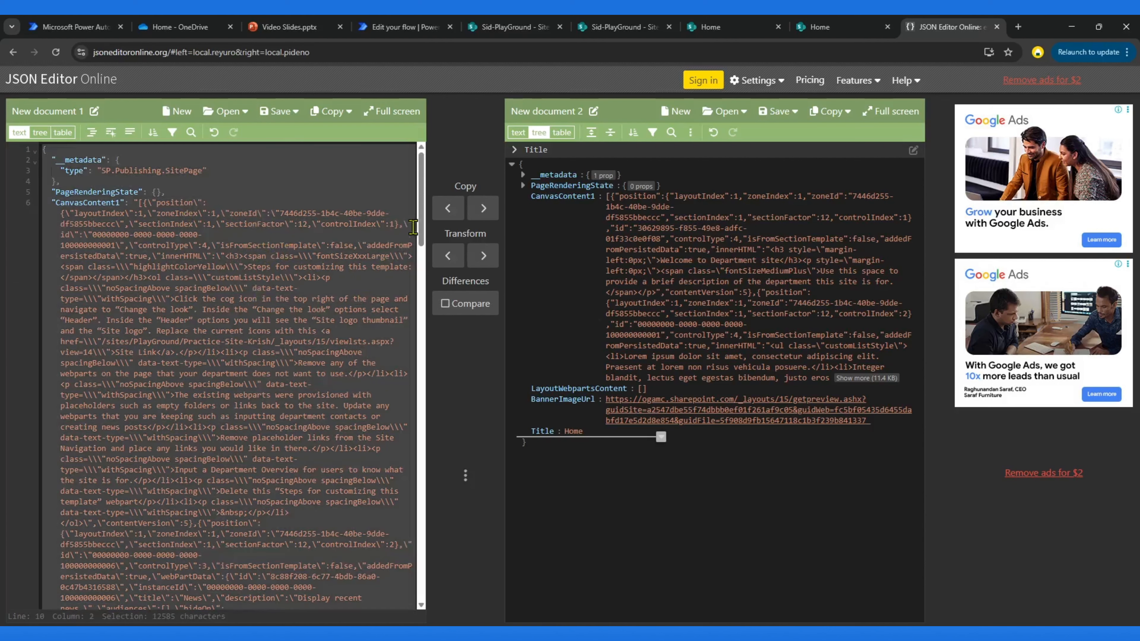
drag(426, 206, 425, 583)
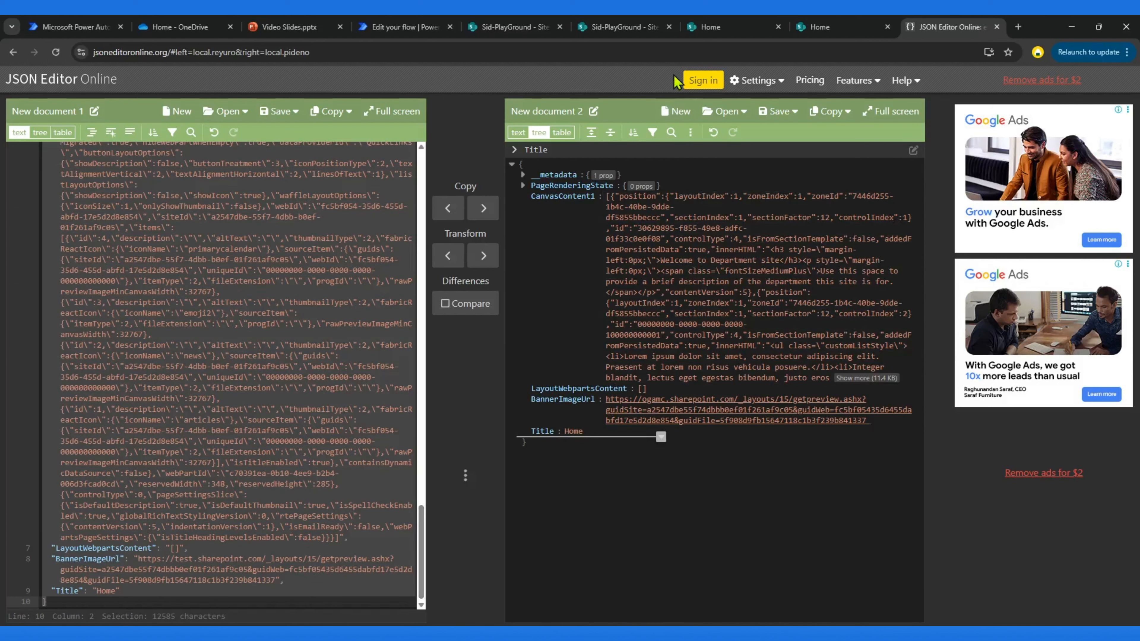
click(404, 27)
click(682, 453)
scroll(648, 389, down, 3)
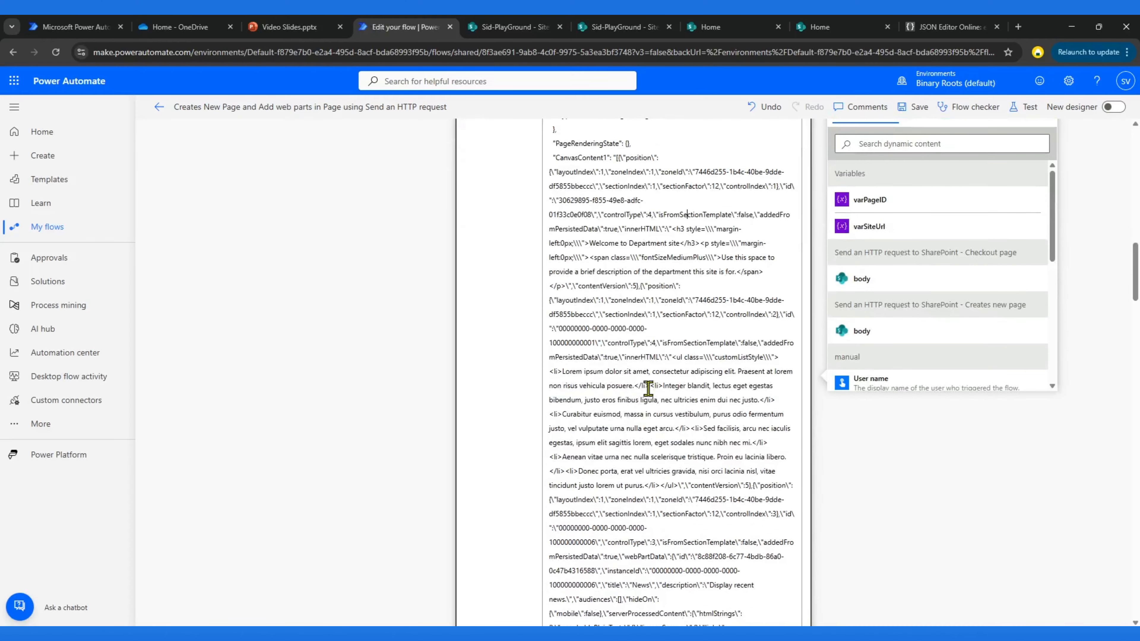
drag(646, 355, 739, 571)
scroll(671, 463, down, 5)
click(687, 402)
scroll(686, 403, up, 1)
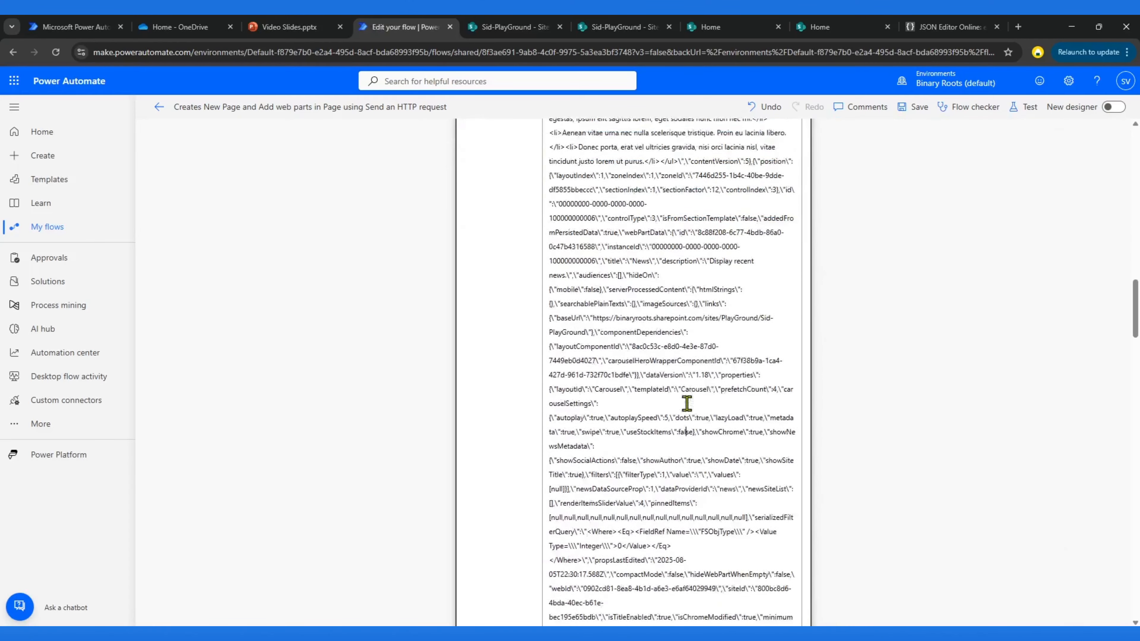
scroll(687, 403, up, 10)
key(ctrl+a)
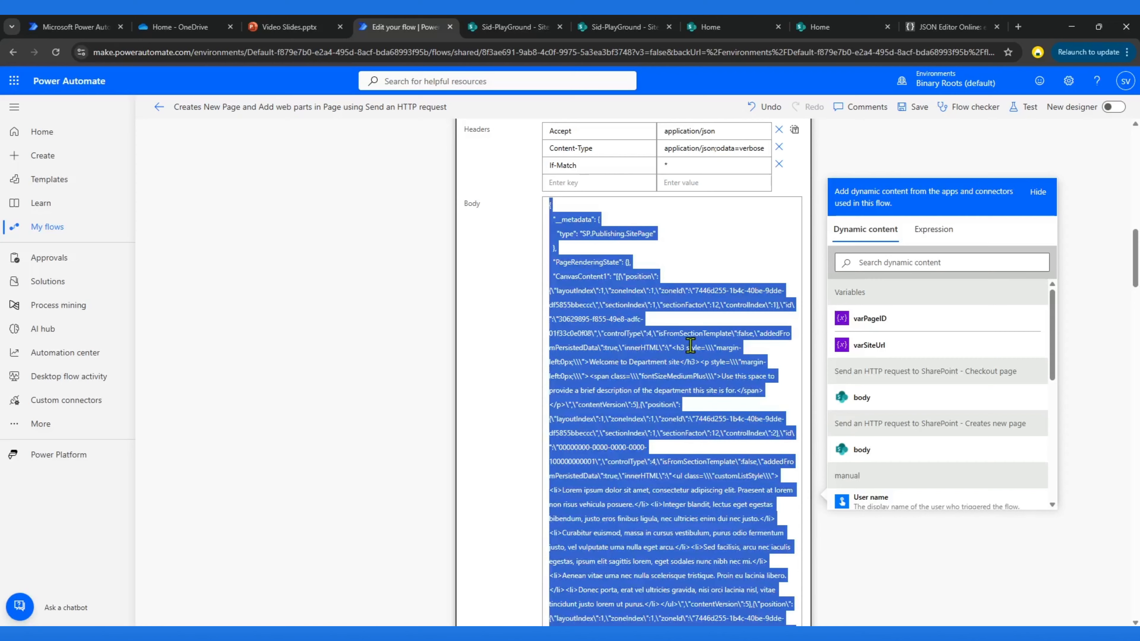
click(690, 344)
scroll(658, 354, down, 10)
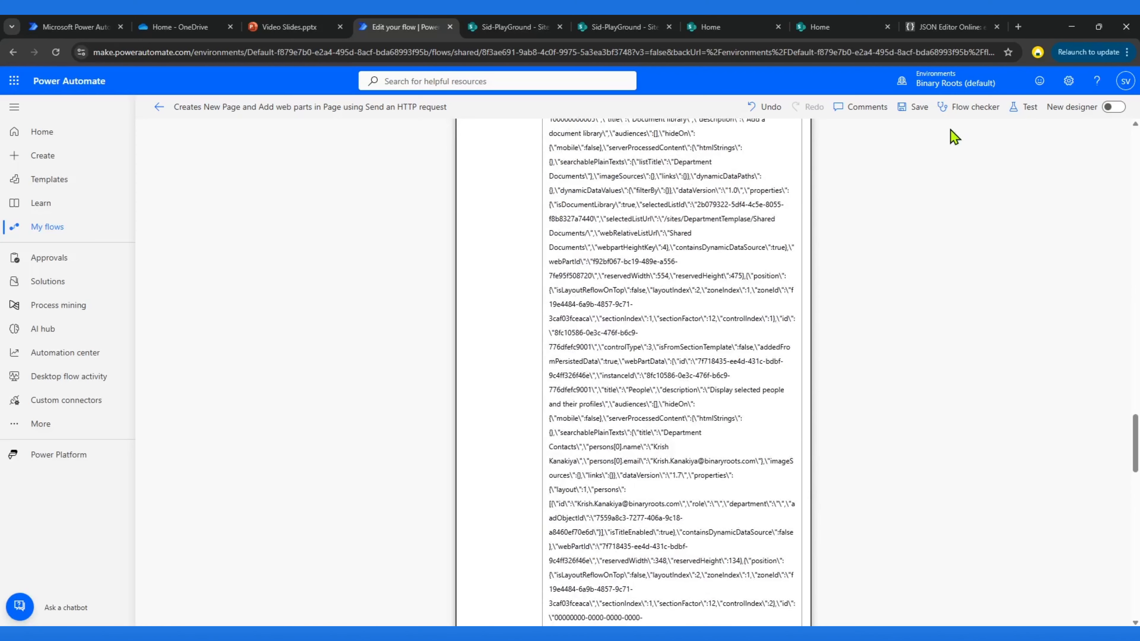
click(915, 108)
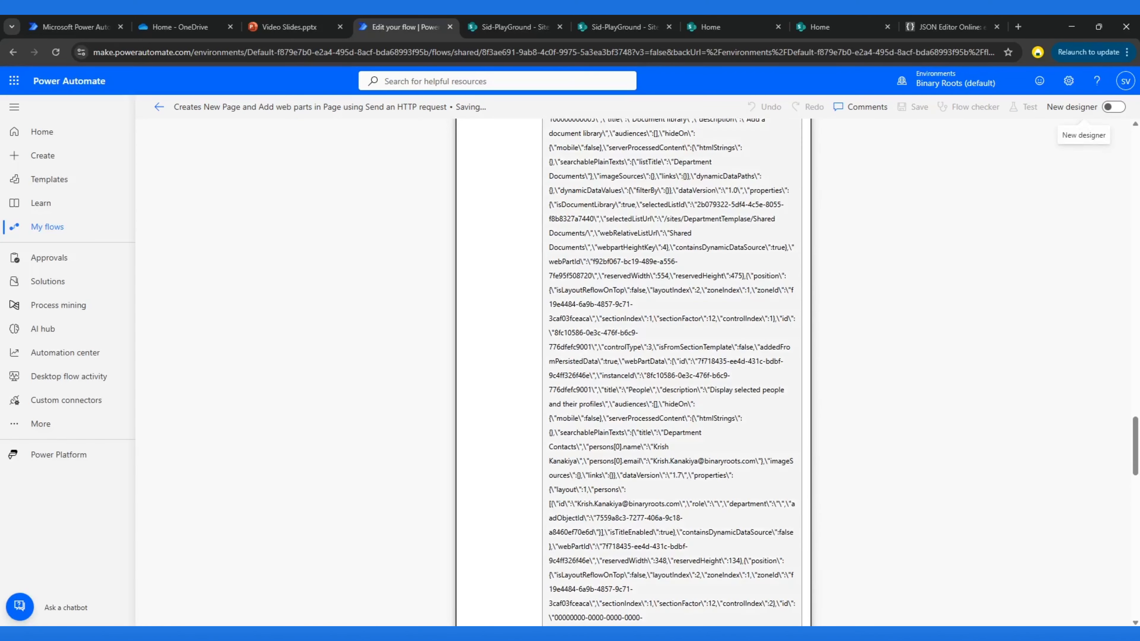
scroll(574, 332, down, 10)
- Return to Test Demo1.aspx, open it for editing, clear the network log and republish the page again
click(822, 28)
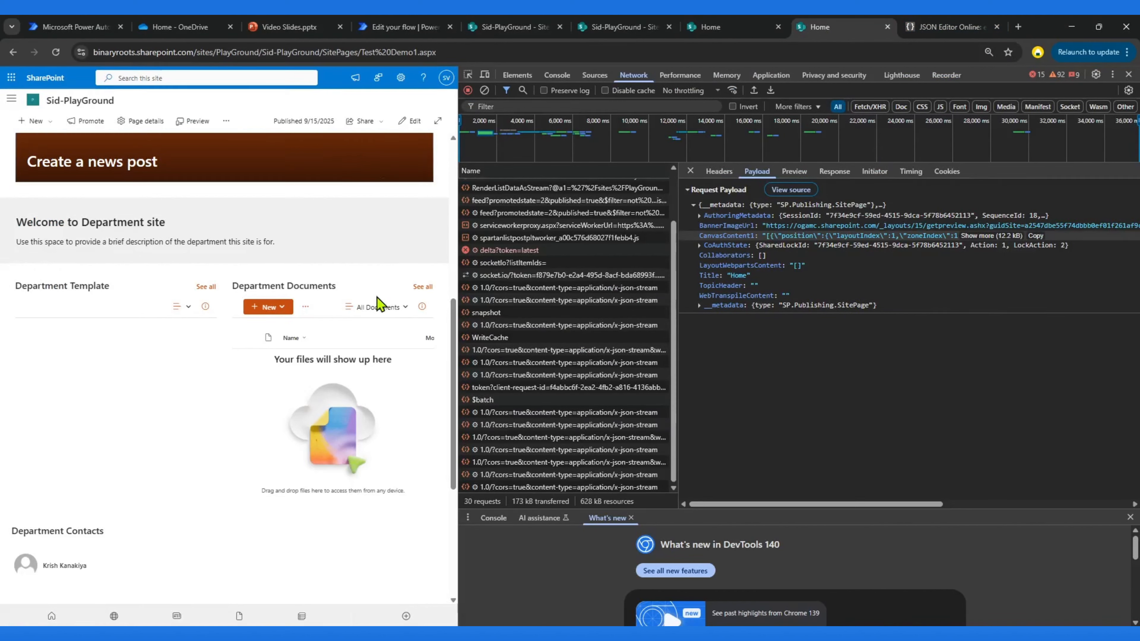
click(411, 121)
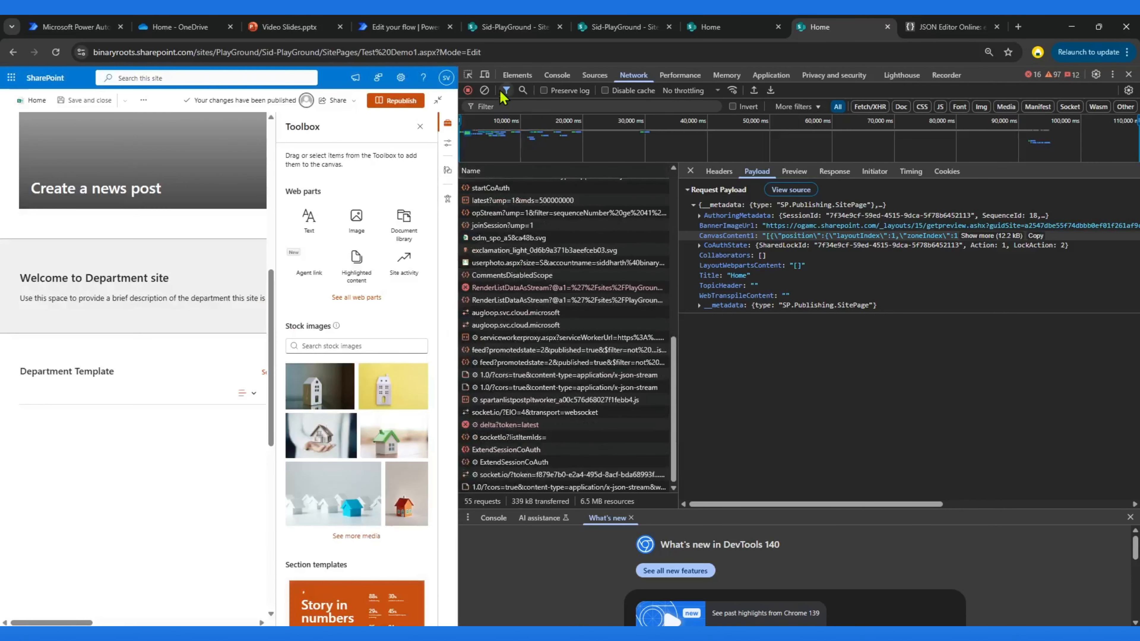
click(484, 90)
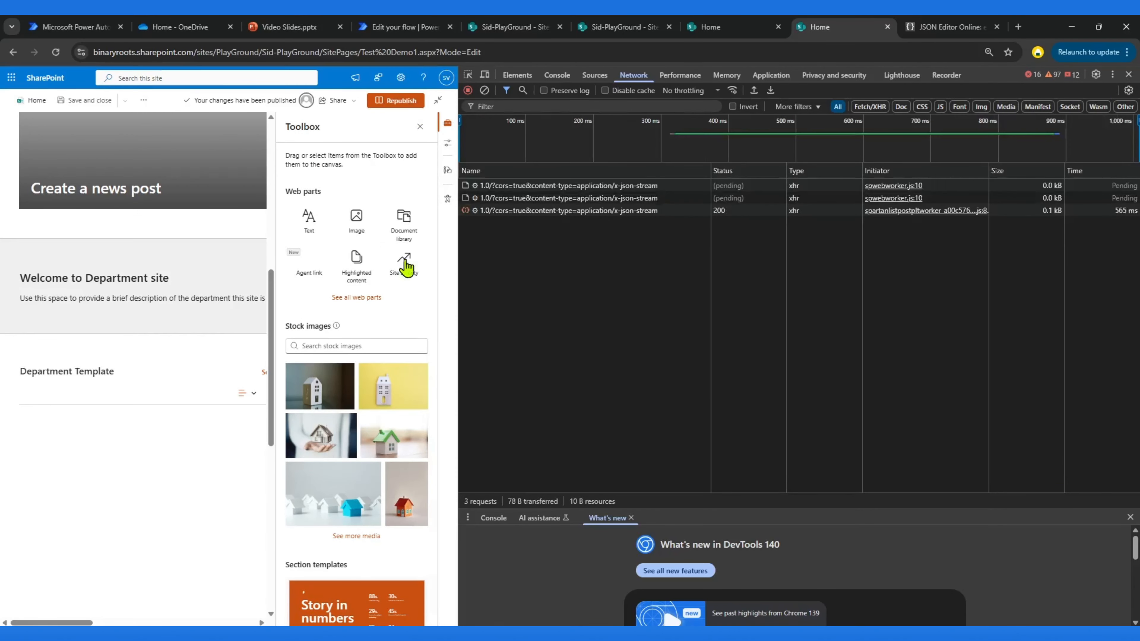
click(397, 104)
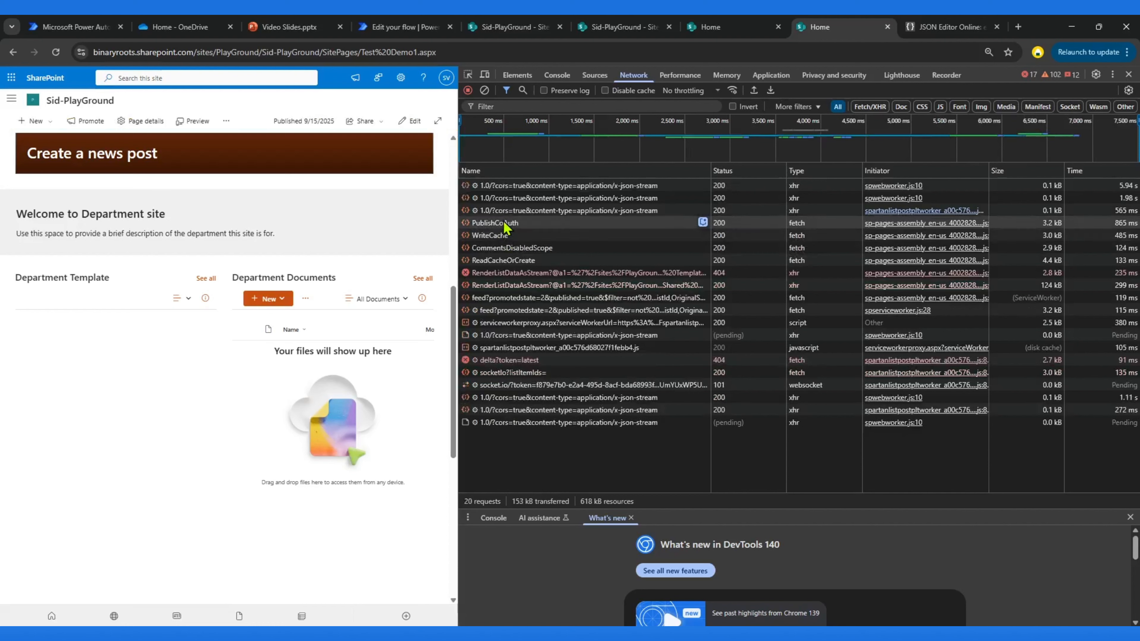
- Examine the headers and the CanvasContent1 payload of the newly recorded PublishCoAuth request
click(505, 223)
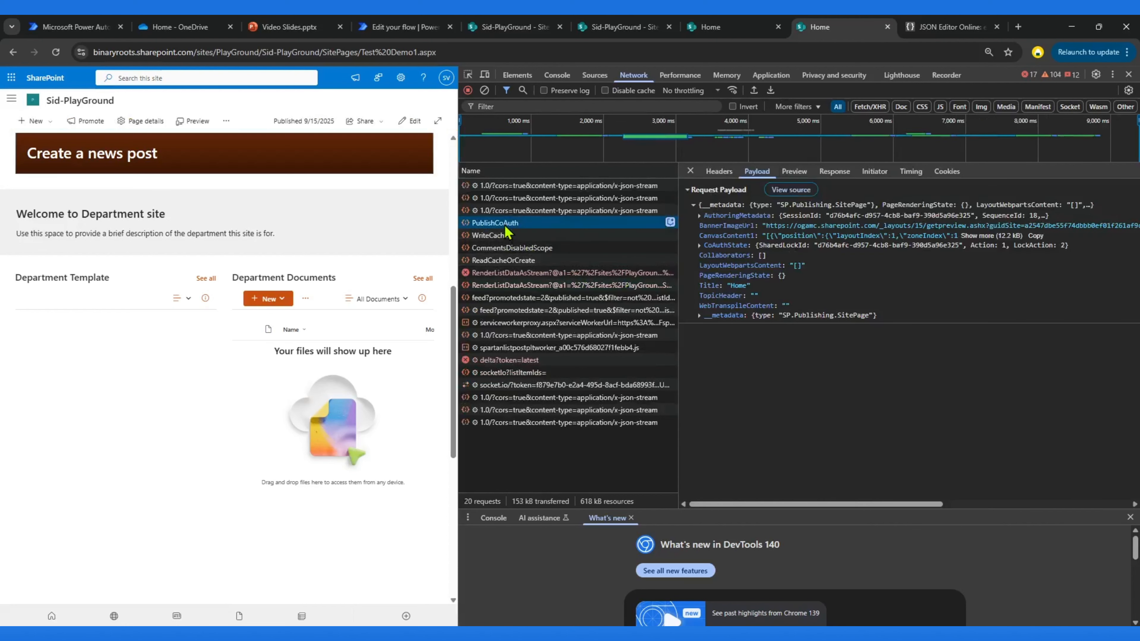
click(719, 171)
click(756, 171)
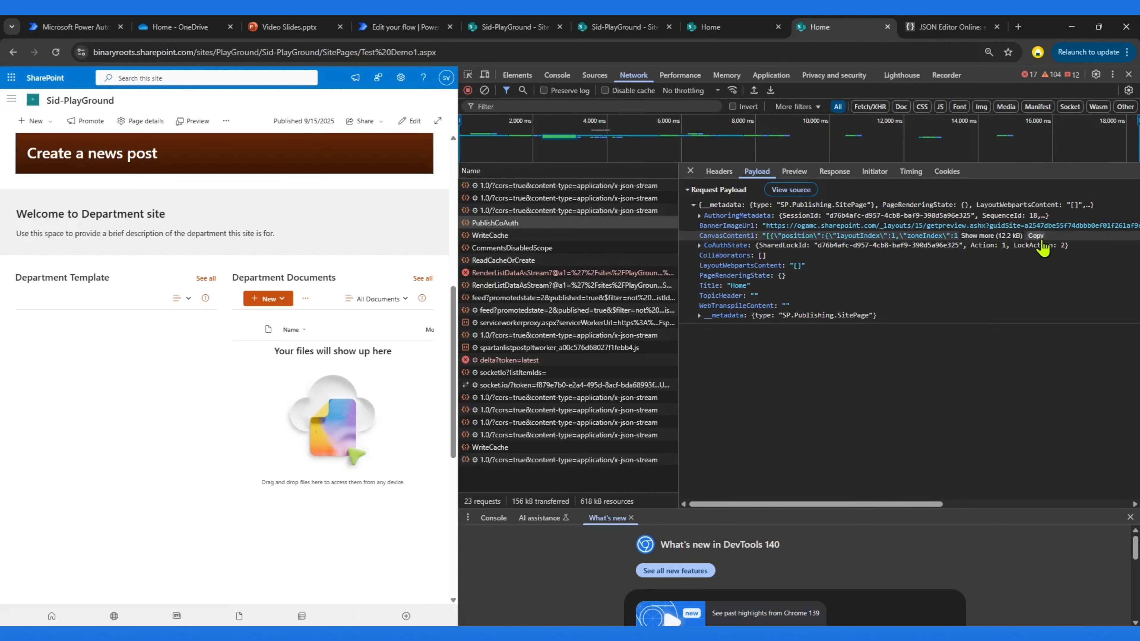
- Check the Site Pages library, return to the Power Automate flow and review the replaced JSON in the 'Update page' body
click(507, 26)
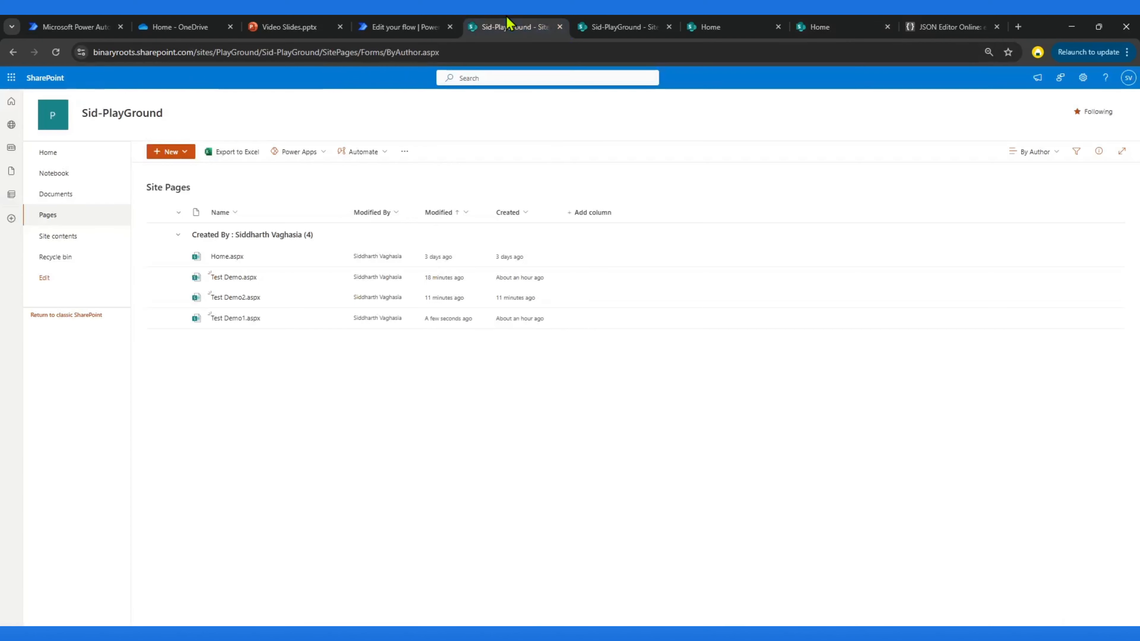
click(395, 26)
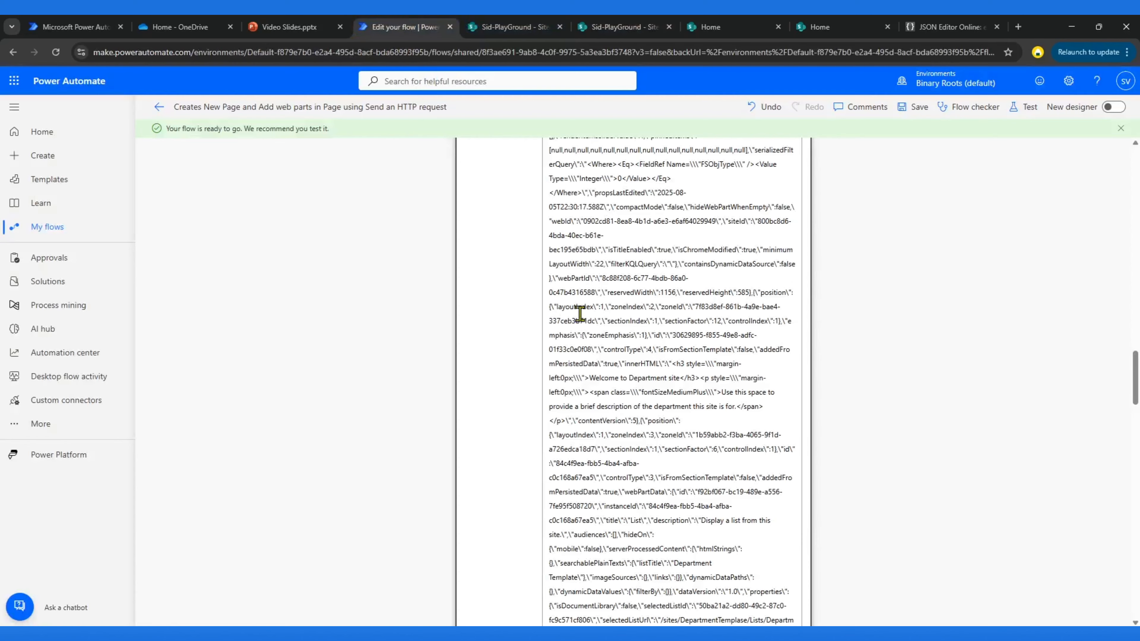
scroll(644, 296, up, 10)
scroll(645, 296, up, 15)
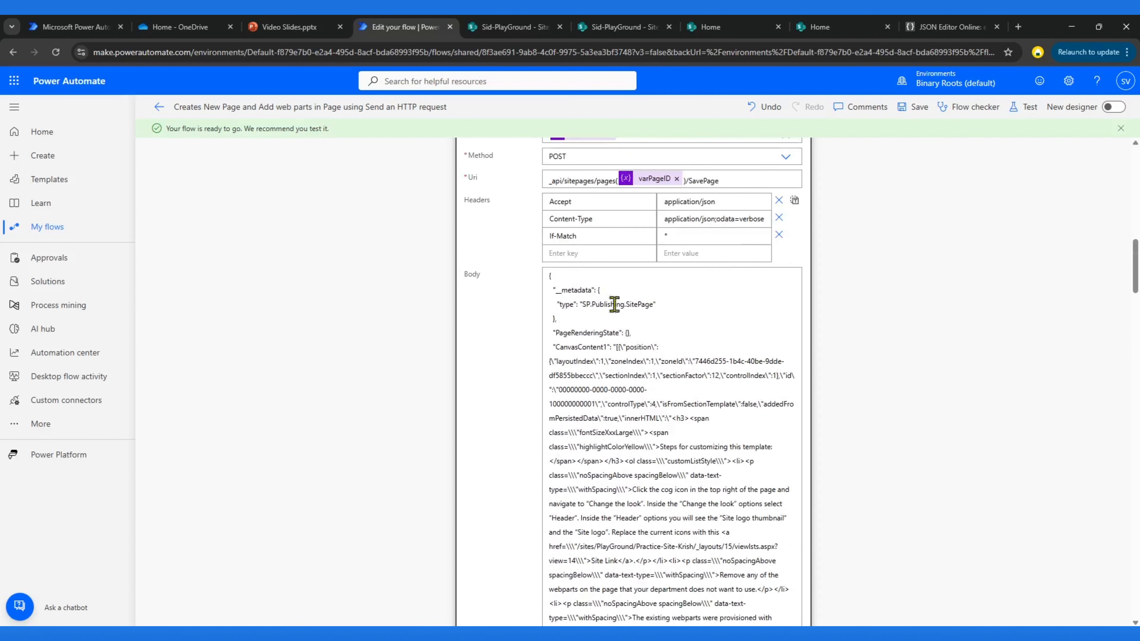
- Review the JSON in the 'Update page' request body from the metadata through the CanvasContent1 value, and collapse that action
scroll(602, 304, up, 5)
scroll(587, 402, down, 6)
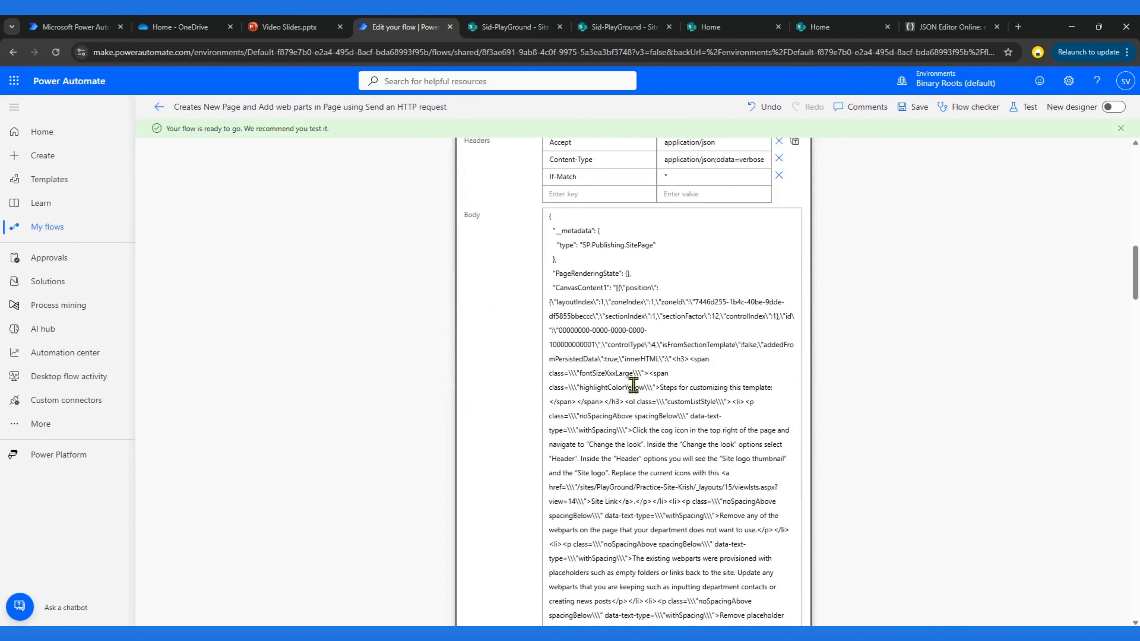
drag(605, 361, 675, 551)
scroll(637, 427, up, 5)
click(555, 348)
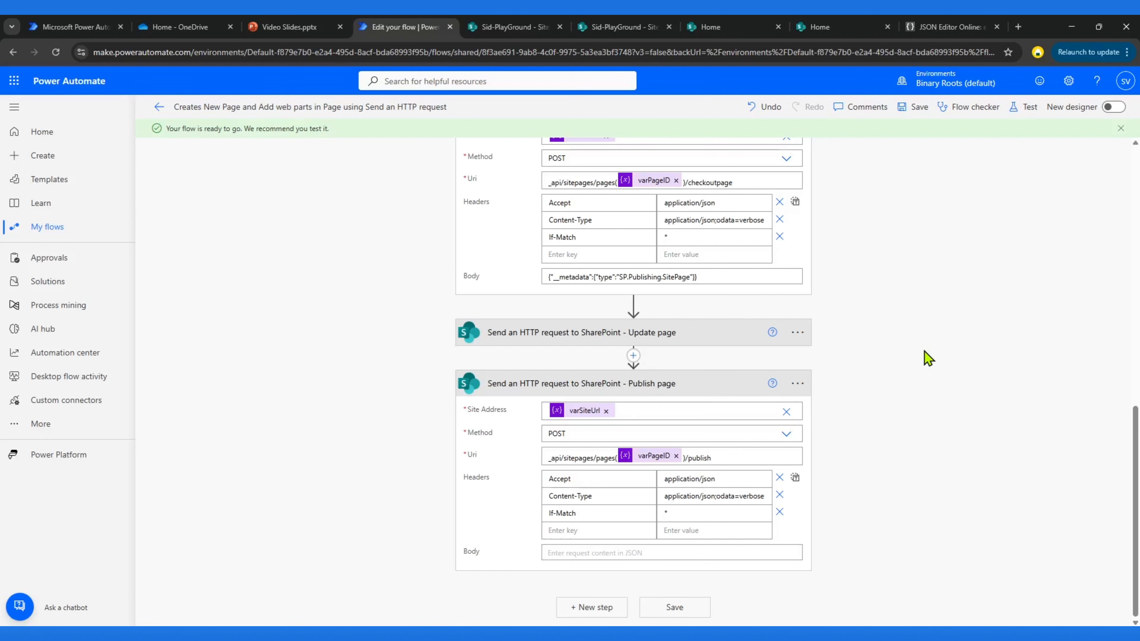
- Change the page file name in the 'Creates new page' request body to Test Demo4.aspx and save the flow
scroll(928, 358, up, 15)
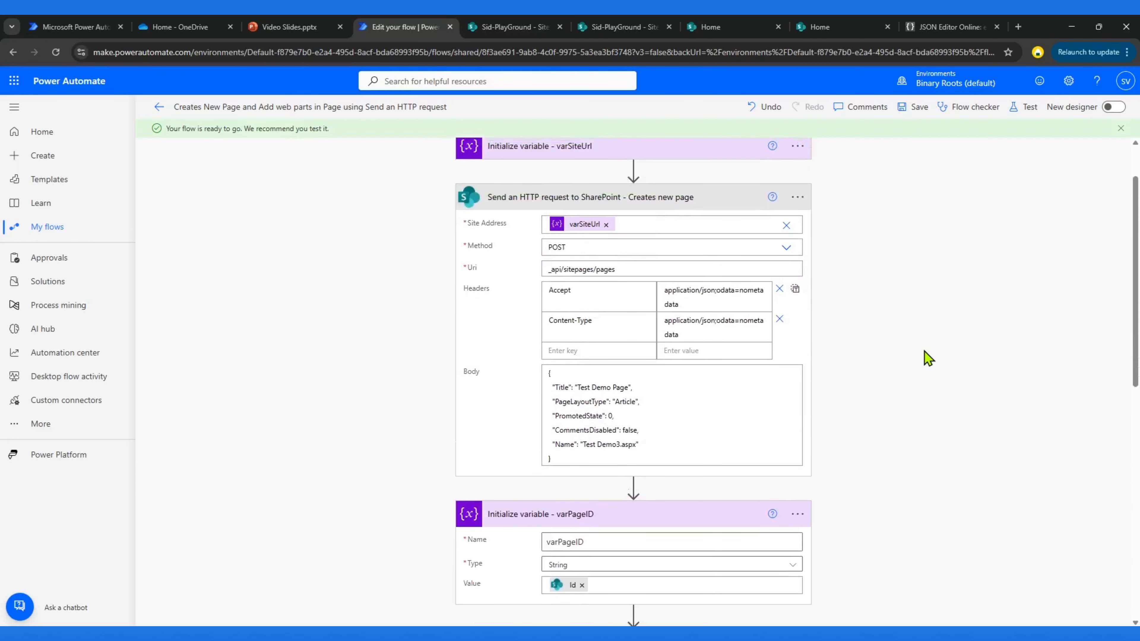
click(619, 443)
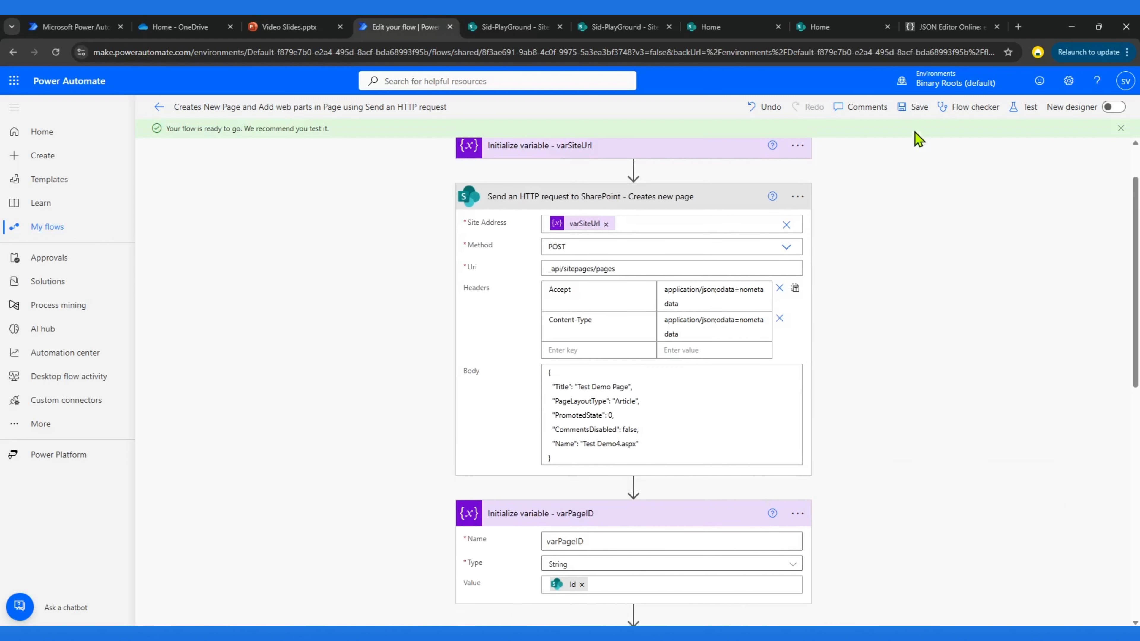
click(908, 110)
- Test the flow automatically with a recently used trigger, reusing the most recent succeeded test run
click(1018, 108)
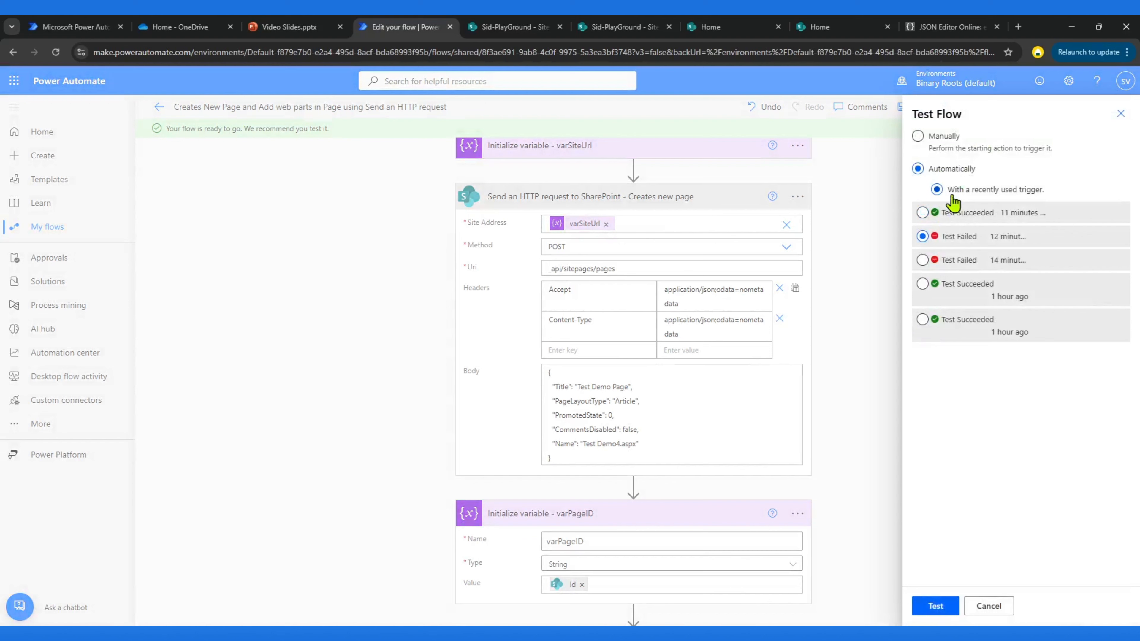
click(922, 212)
click(935, 606)
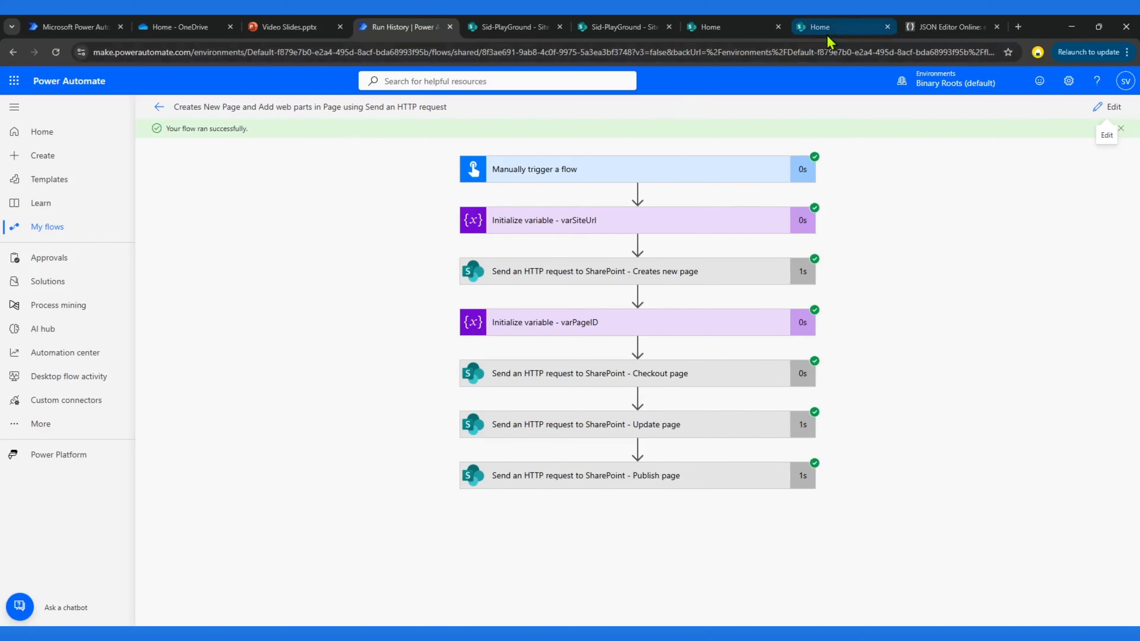
- Switch to the SharePoint Site Pages library, refresh it, open Test Demo4.aspx and examine its web parts down the page
click(836, 32)
click(638, 28)
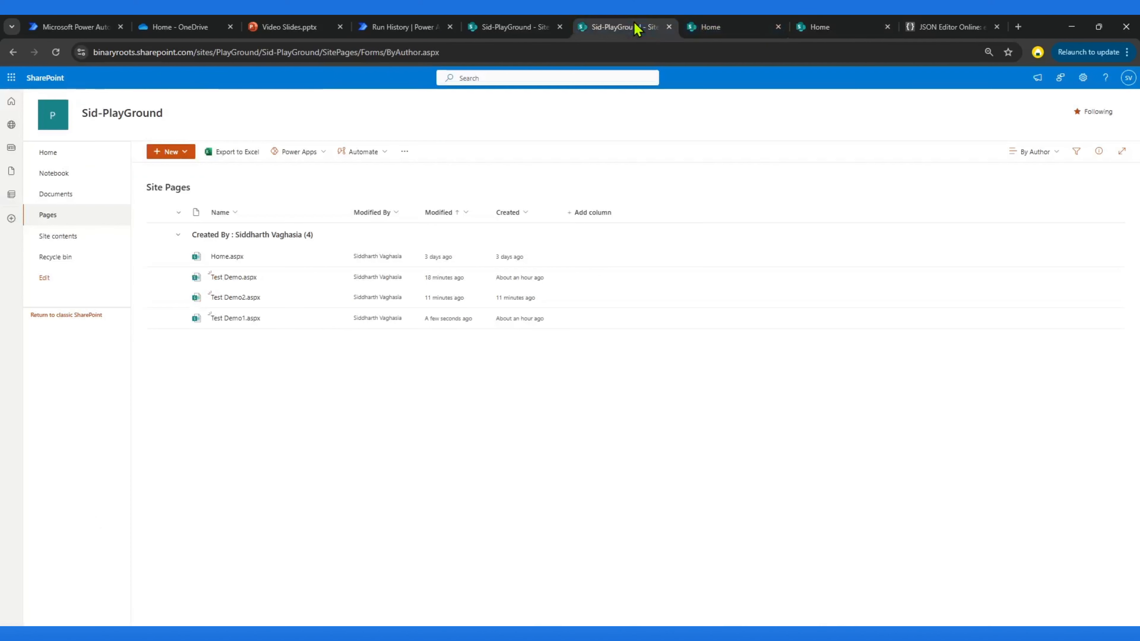
key(F5)
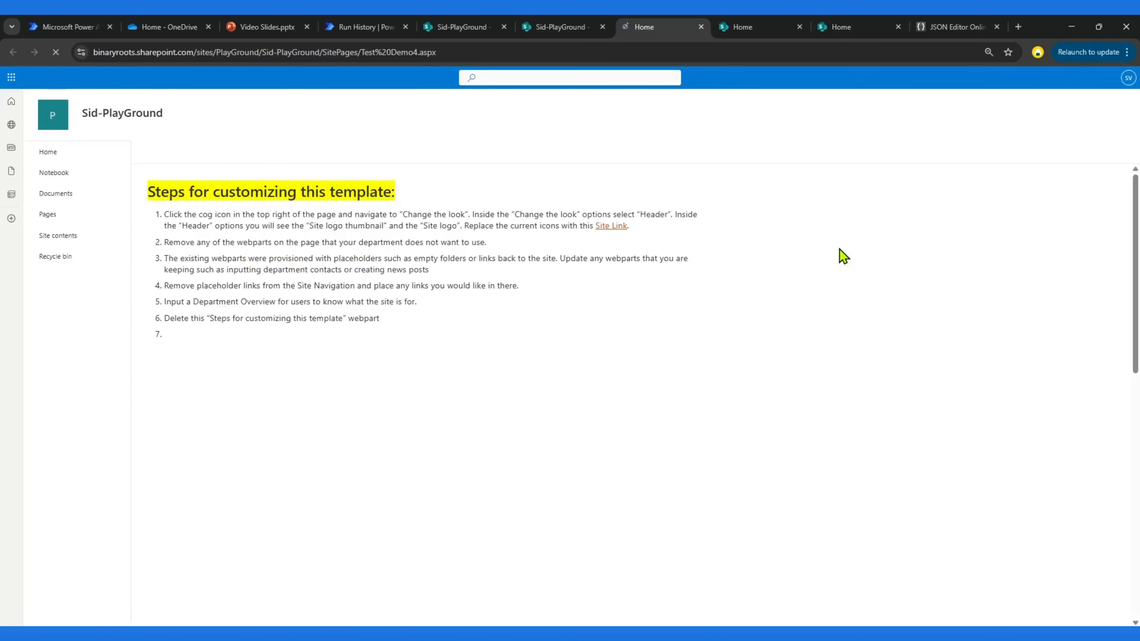
scroll(629, 395, down, 4)
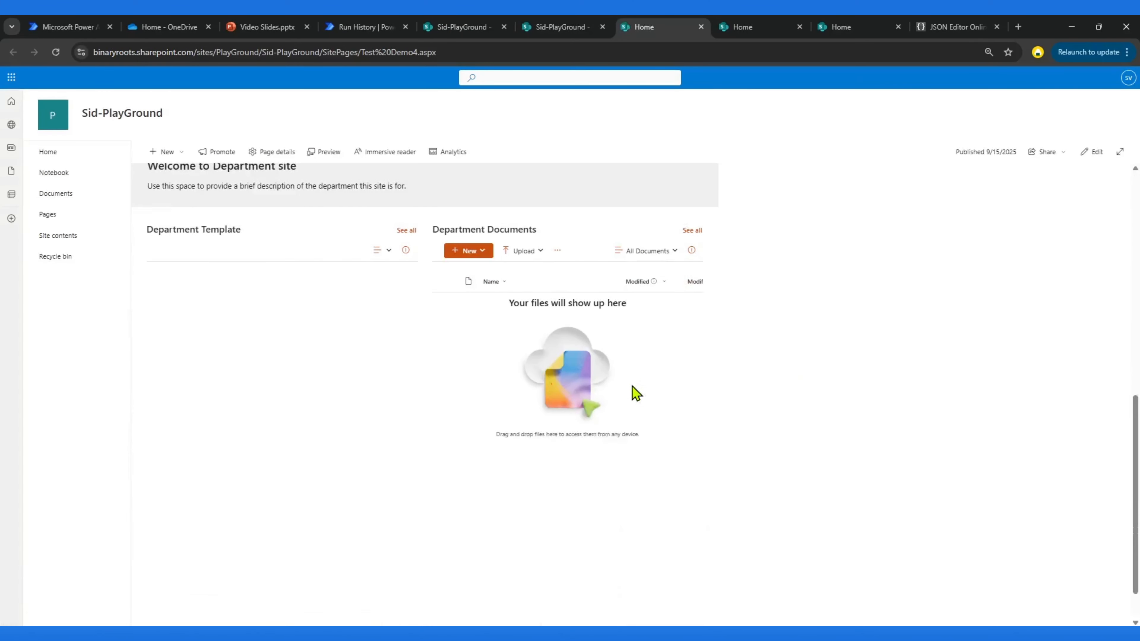
scroll(636, 397, down, 8)
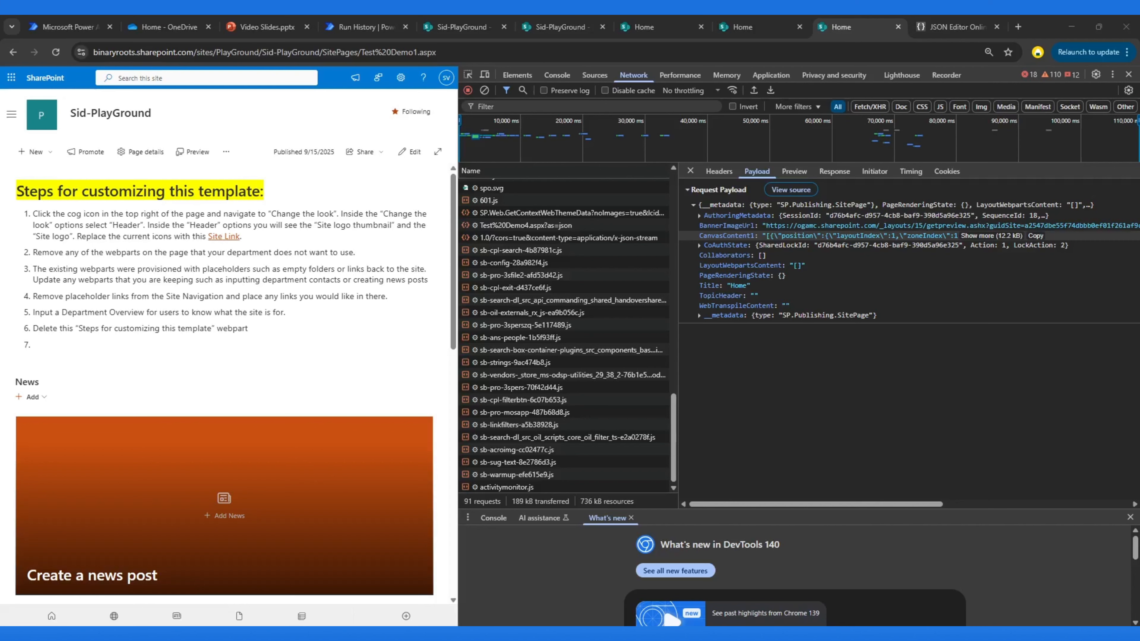
- Compare the content and web part layout of Test Demo4.aspx with the source page Test Demo1.aspx
click(752, 28)
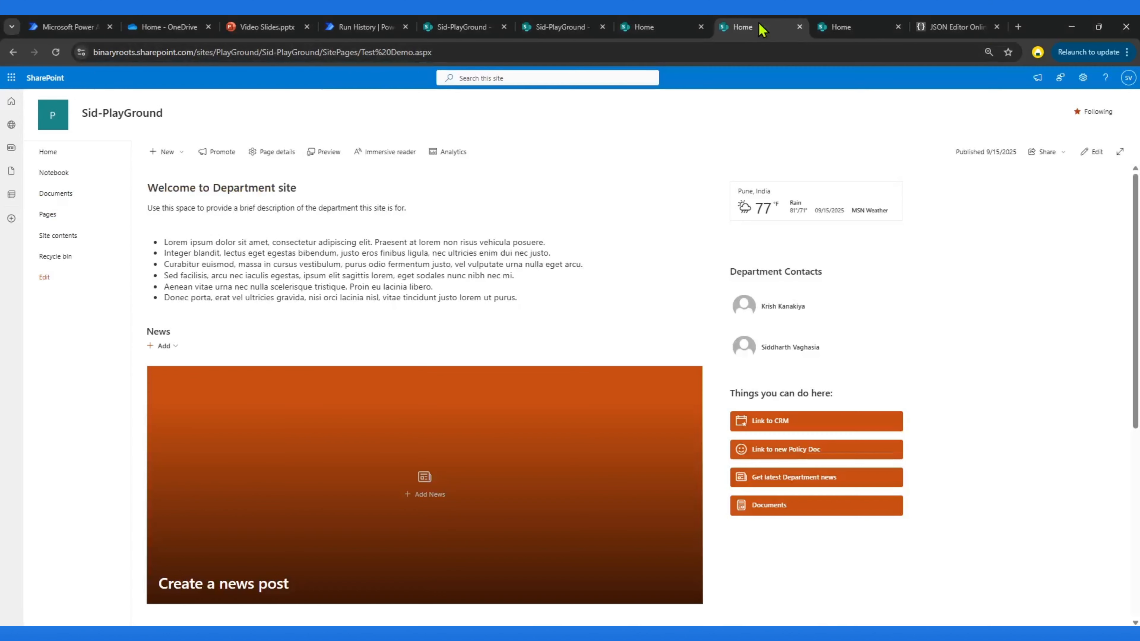
click(646, 28)
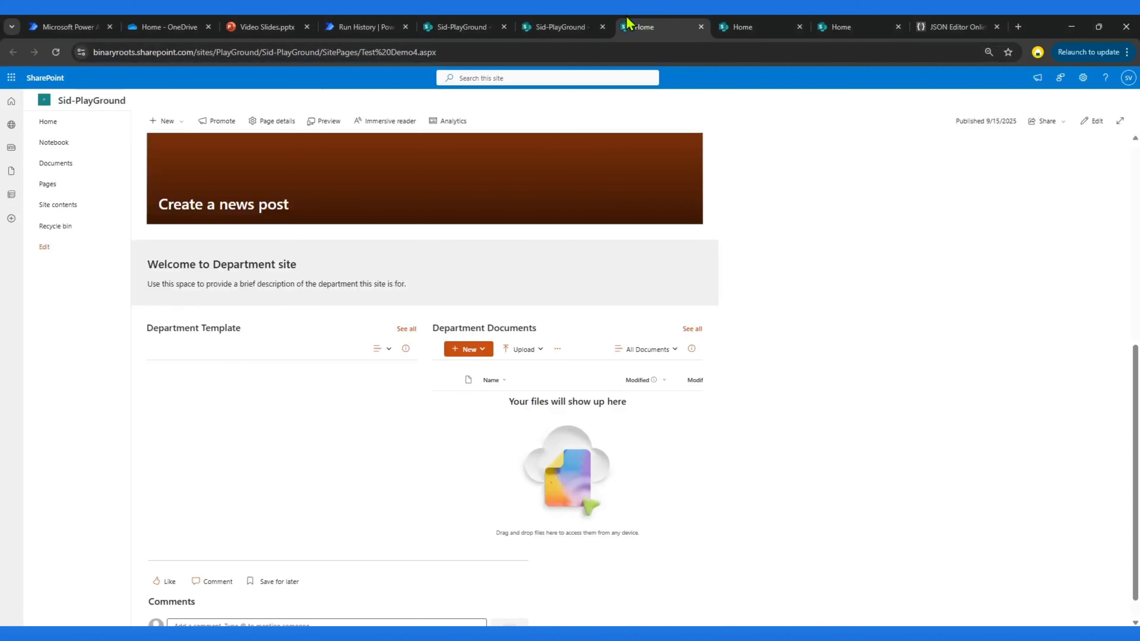
click(570, 29)
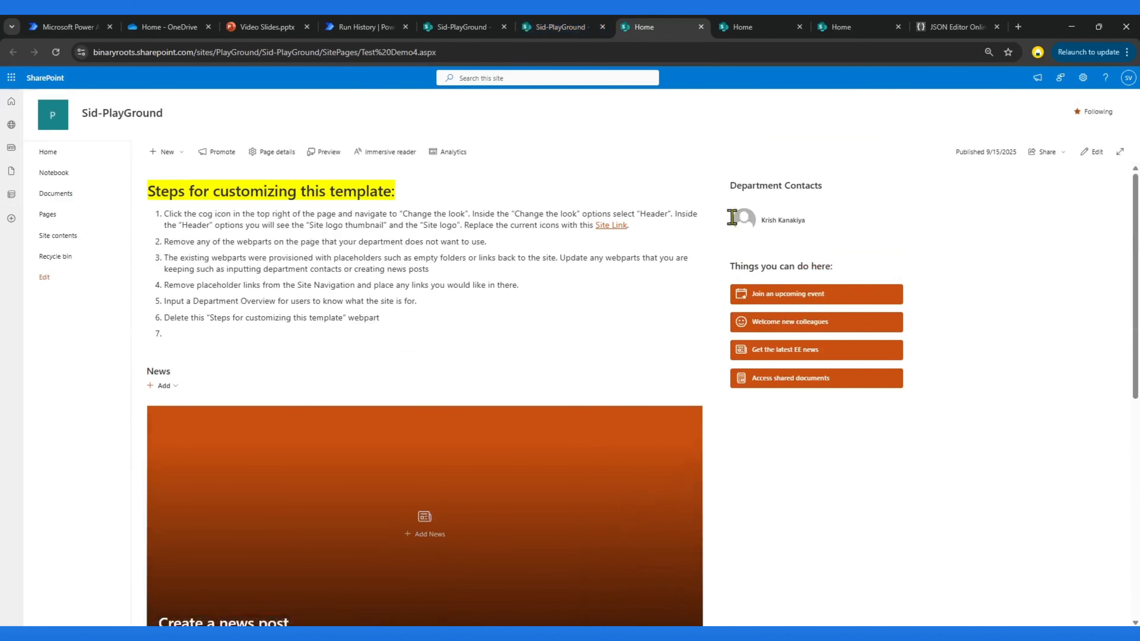
click(841, 27)
scroll(220, 404, down, 10)
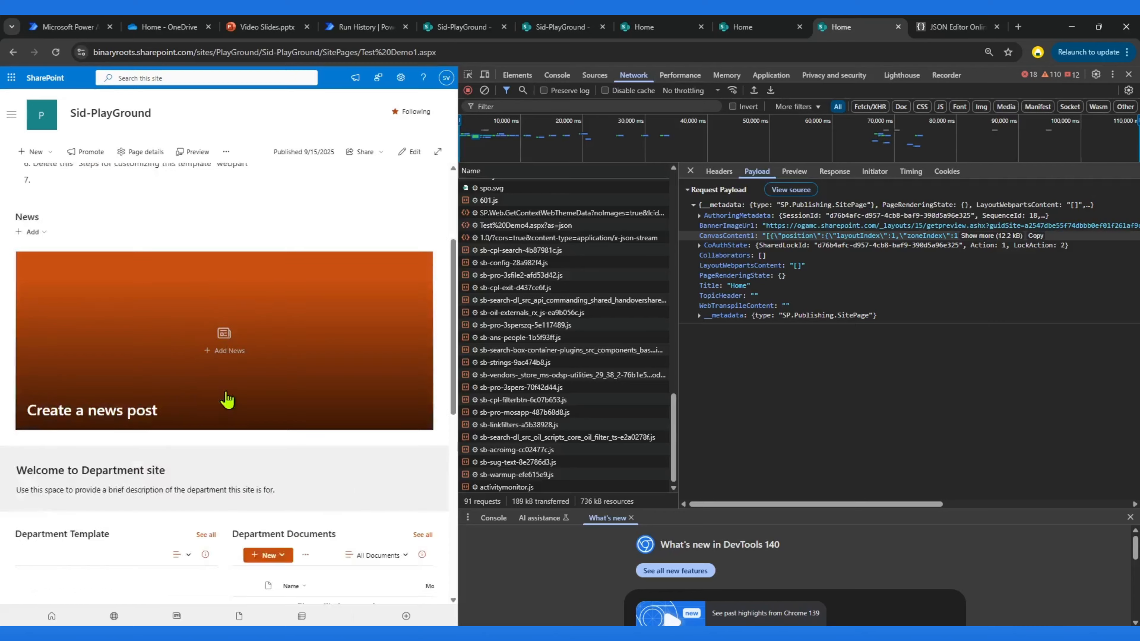